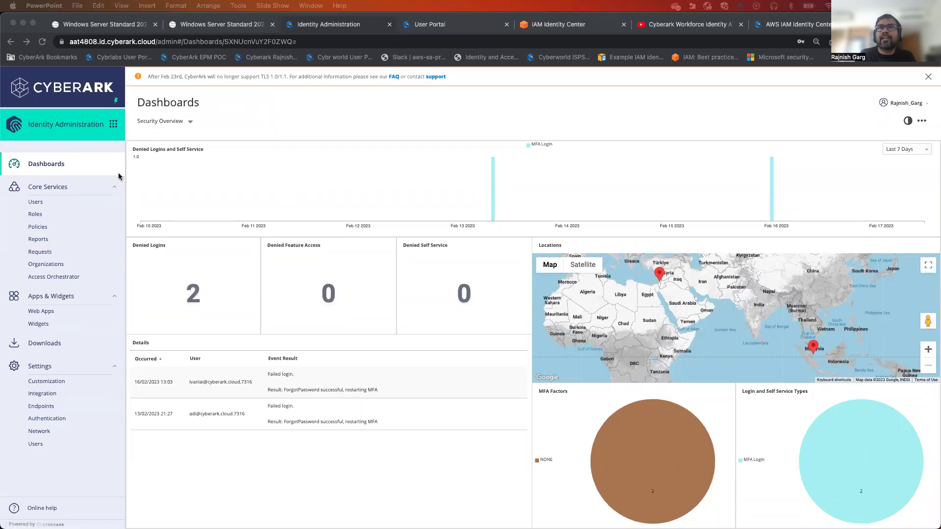
Sign back in to the admin portal with the saved password and open the Web Apps list
click(79, 169)
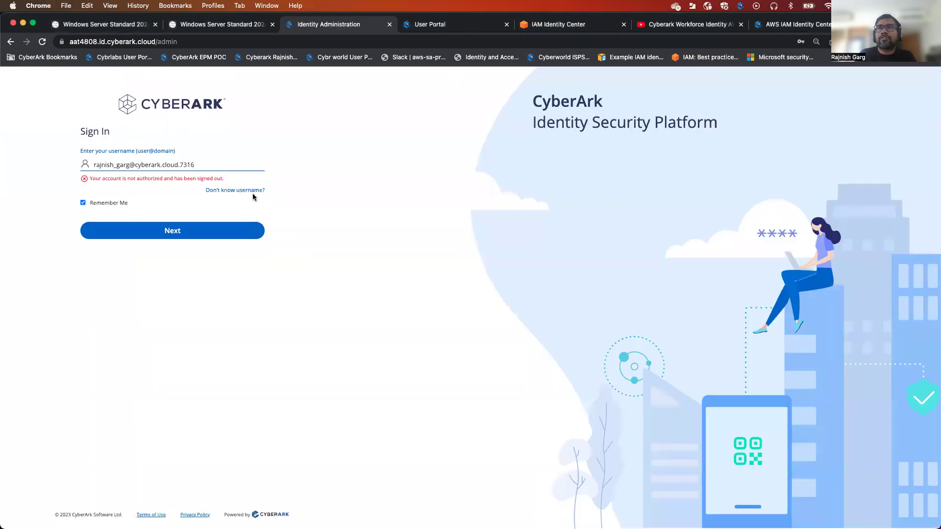
click(208, 231)
click(181, 205)
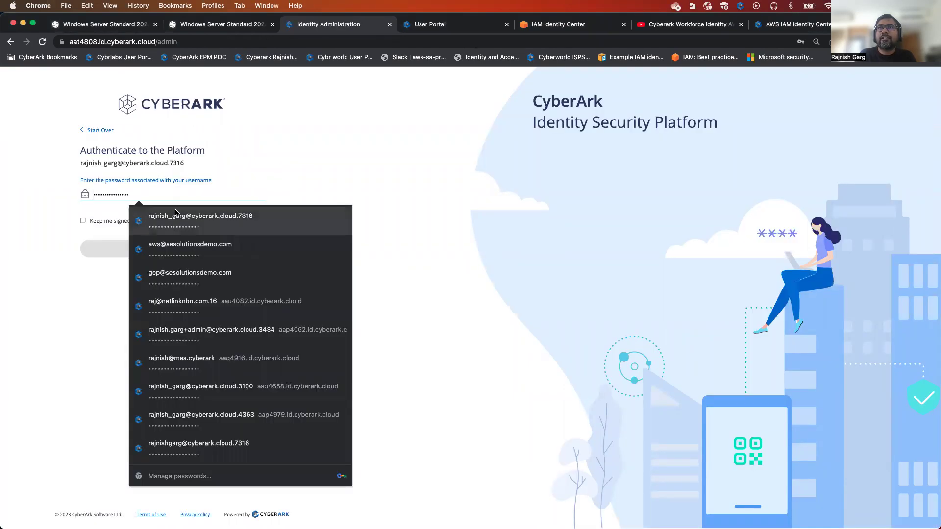
click(178, 214)
click(143, 253)
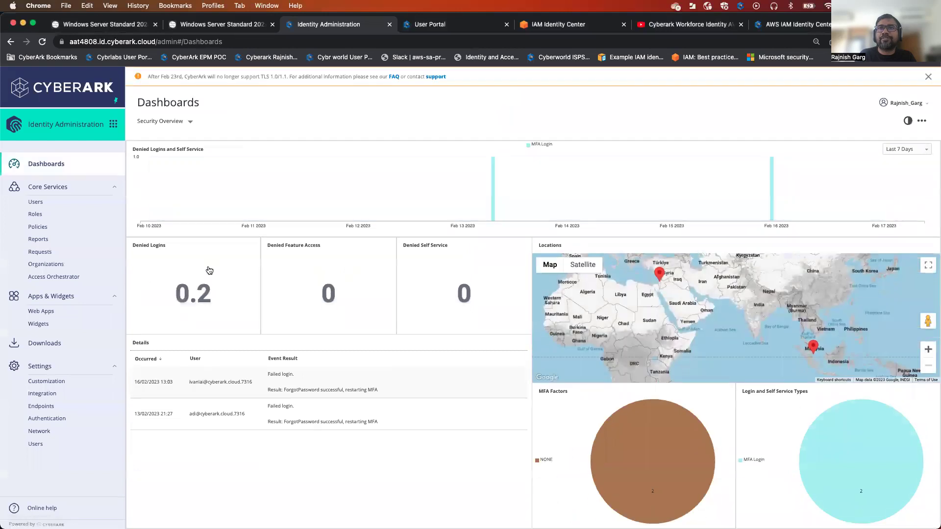
click(78, 312)
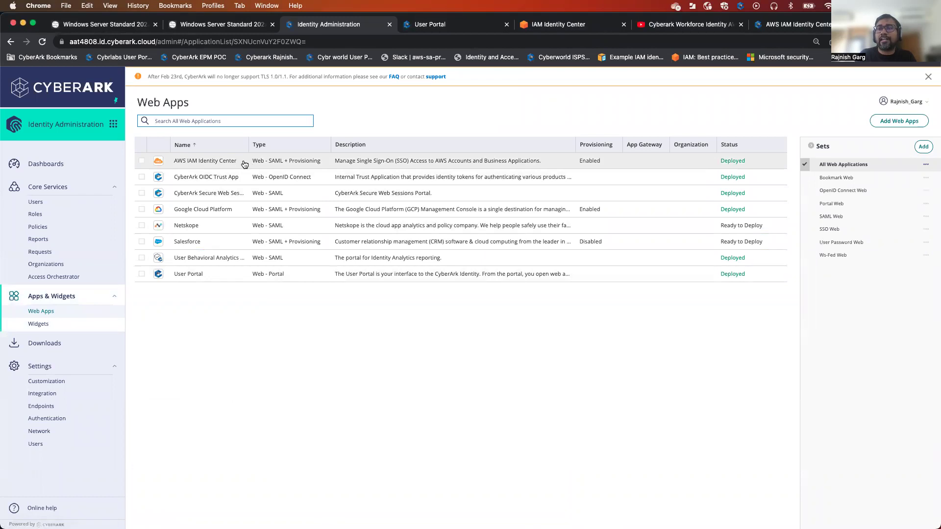
Review the AWS IAM Identity Center app's Trust and Provisioning pages, then go to the Windows Server VM
click(244, 162)
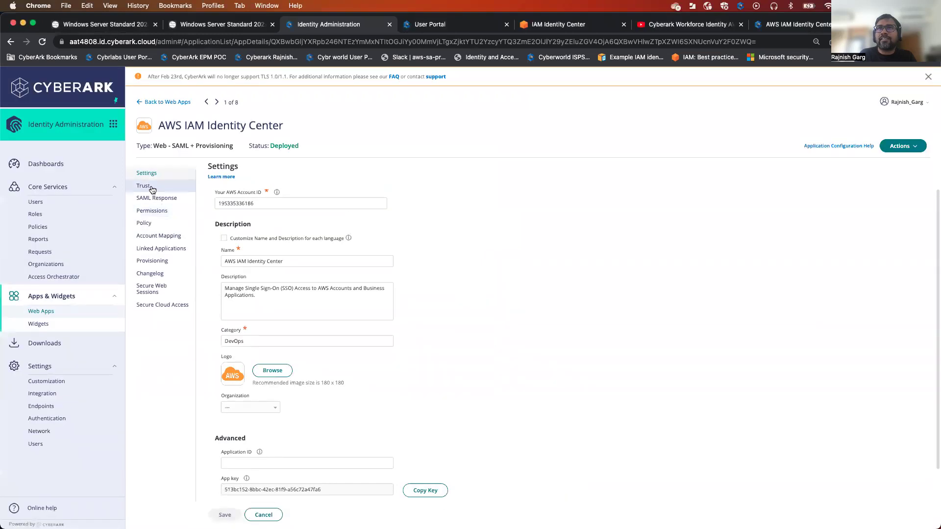
click(145, 185)
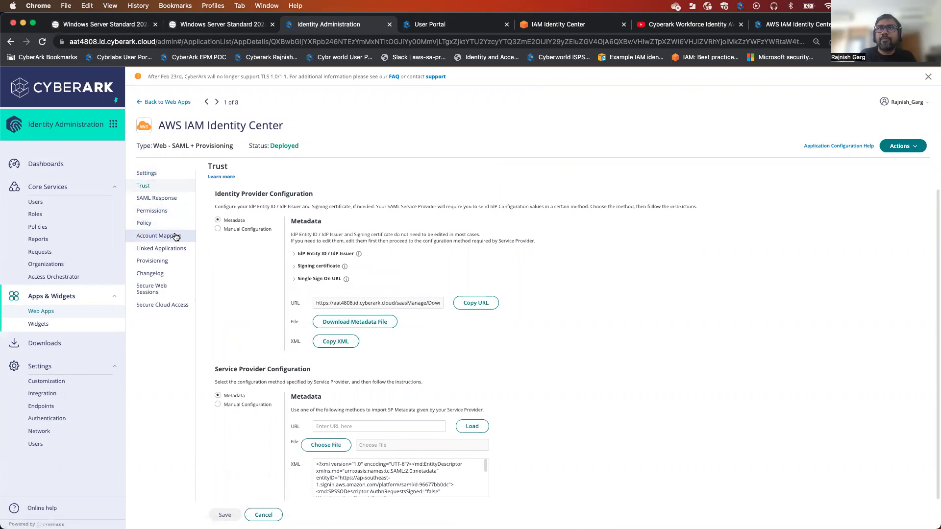
click(166, 261)
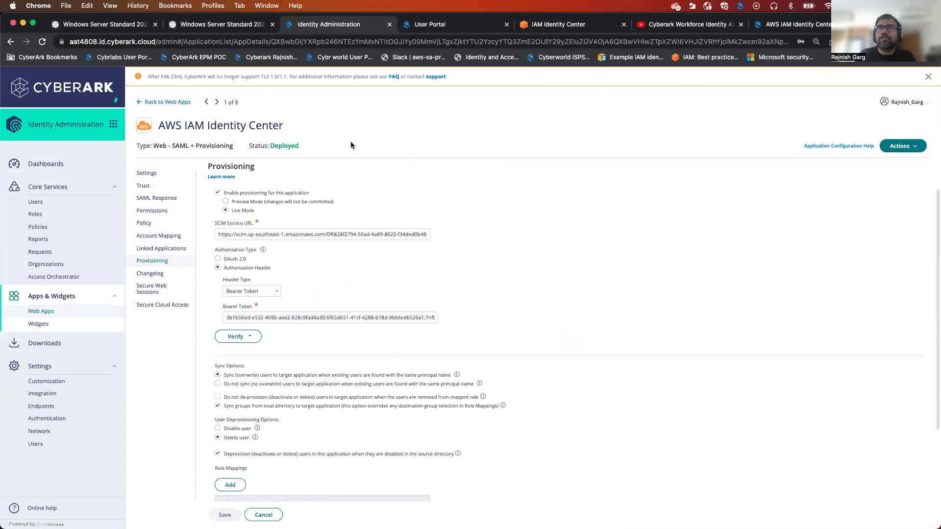
click(224, 24)
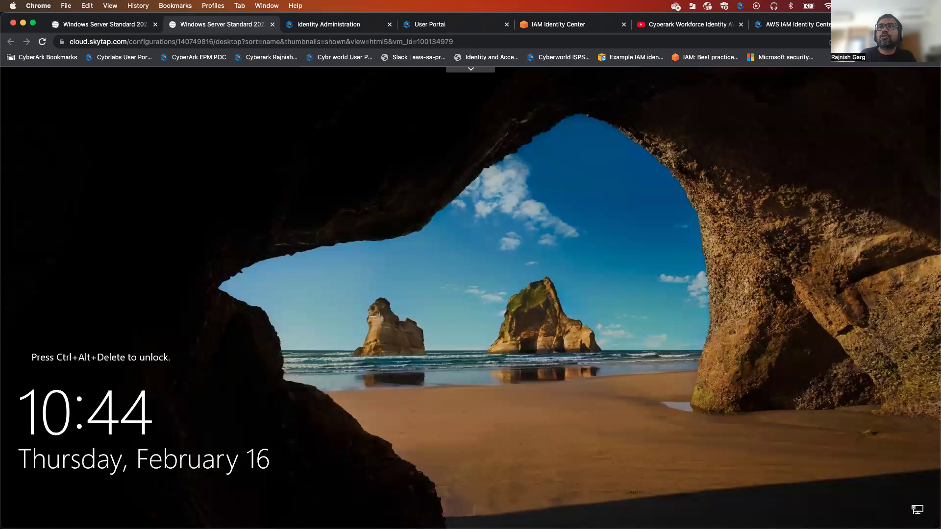
Unlock the Windows Server with Ctrl-Alt-Del and the Administrator password, revealing Active Directory Users and Computers
click(462, 70)
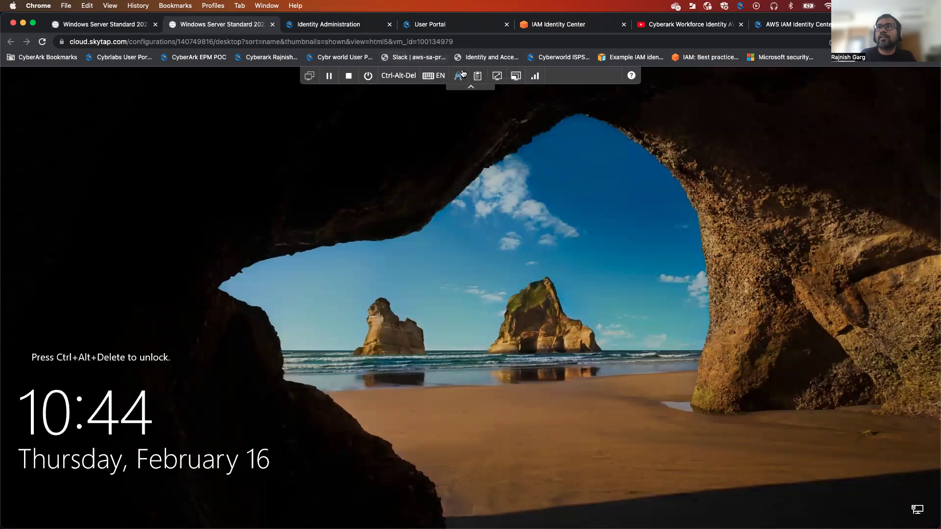
click(446, 182)
text(•)
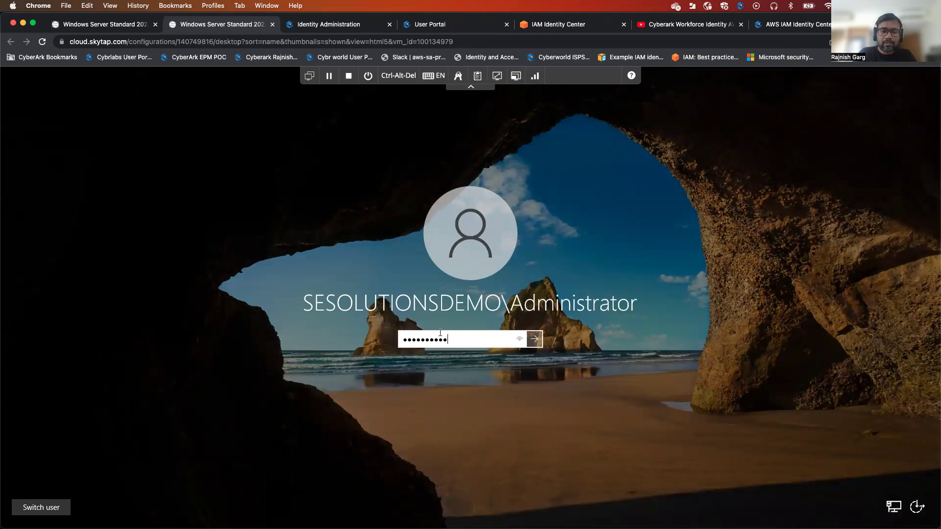
text(••)
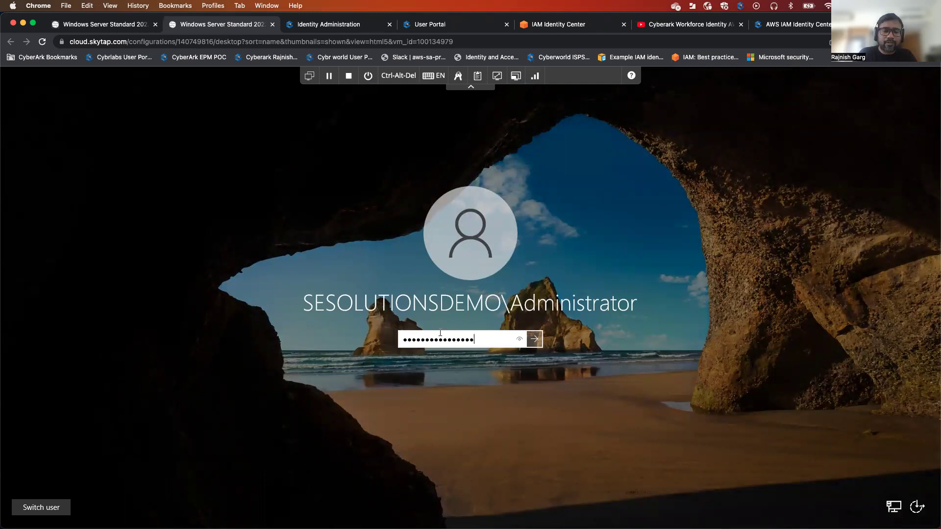
key(Return)
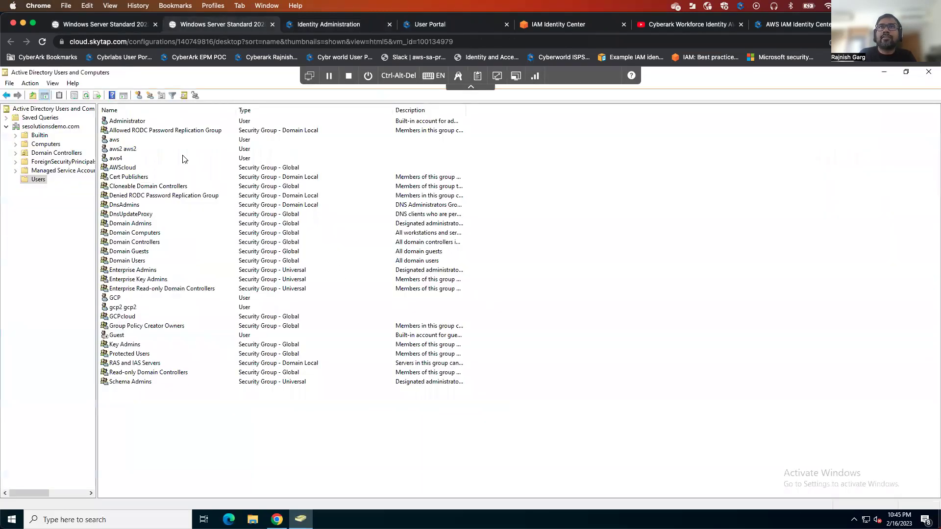
click(471, 87)
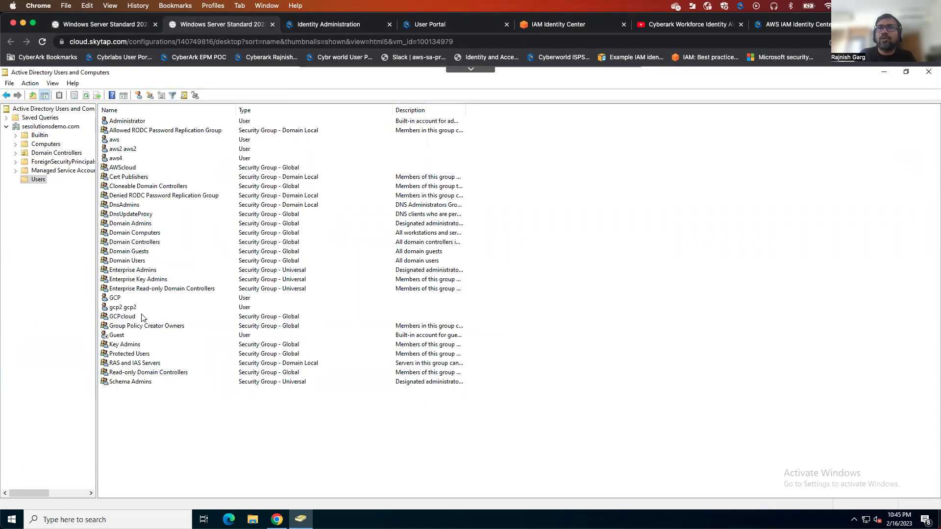
double_click(151, 168)
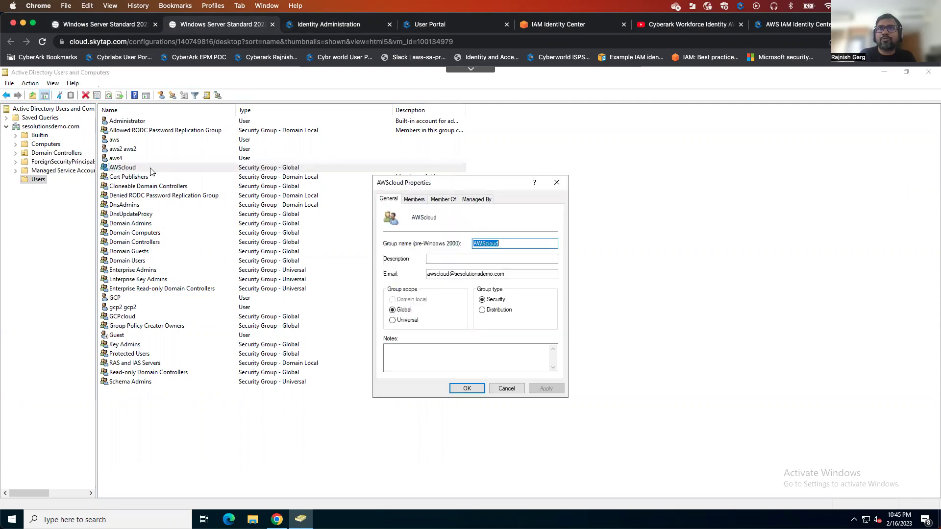
click(415, 200)
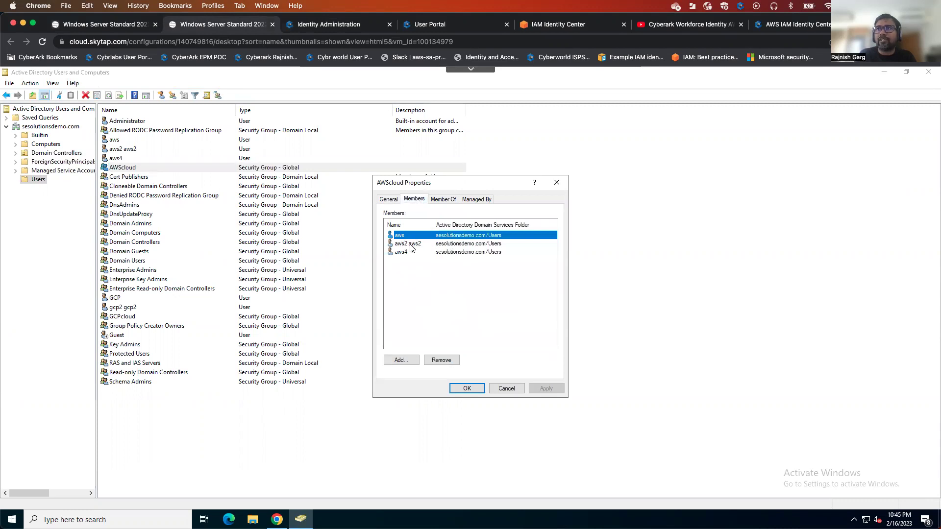
click(500, 388)
double_click(144, 317)
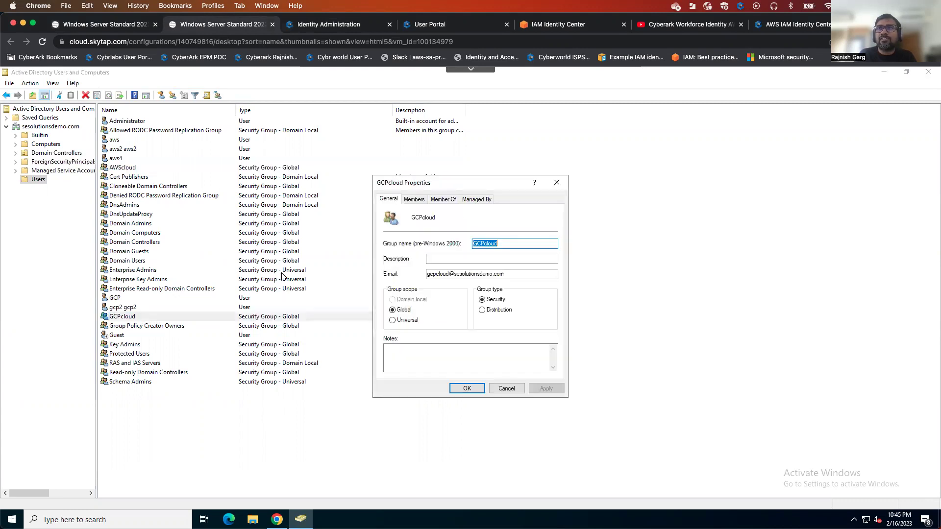
click(413, 199)
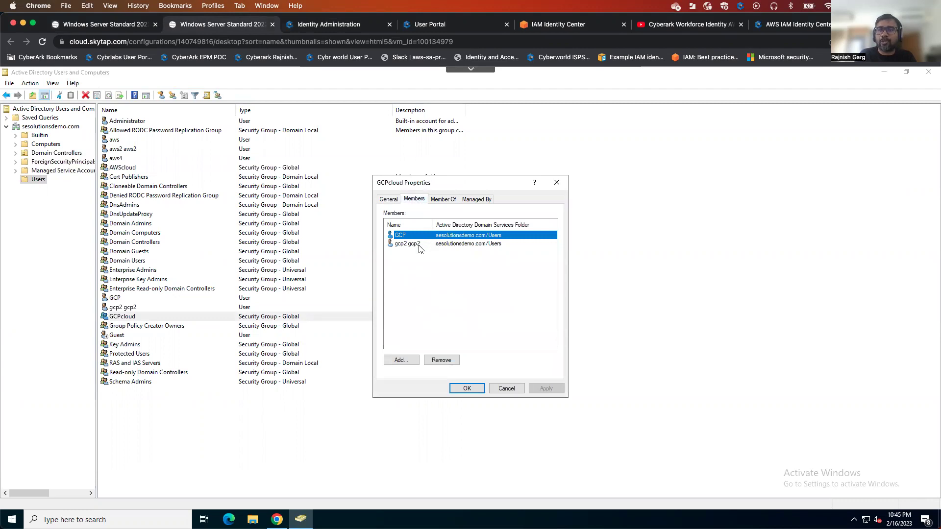
click(503, 389)
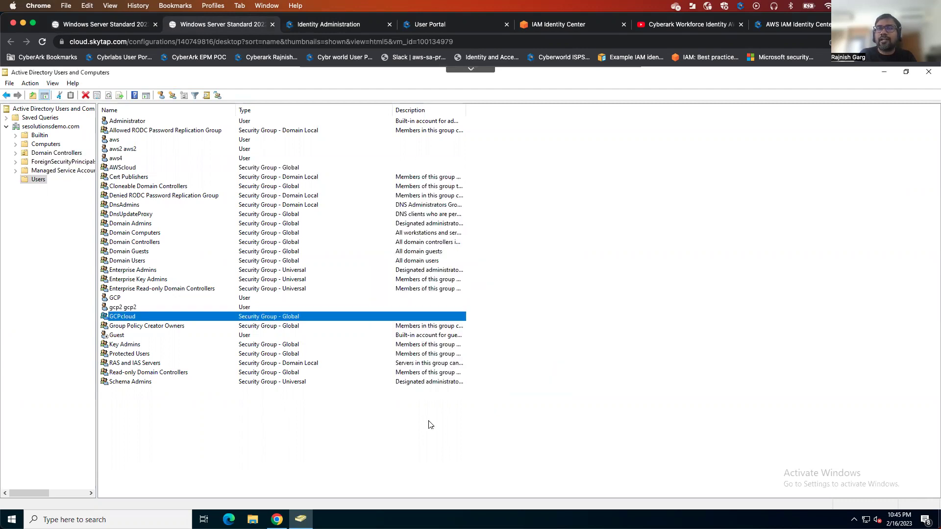
click(167, 169)
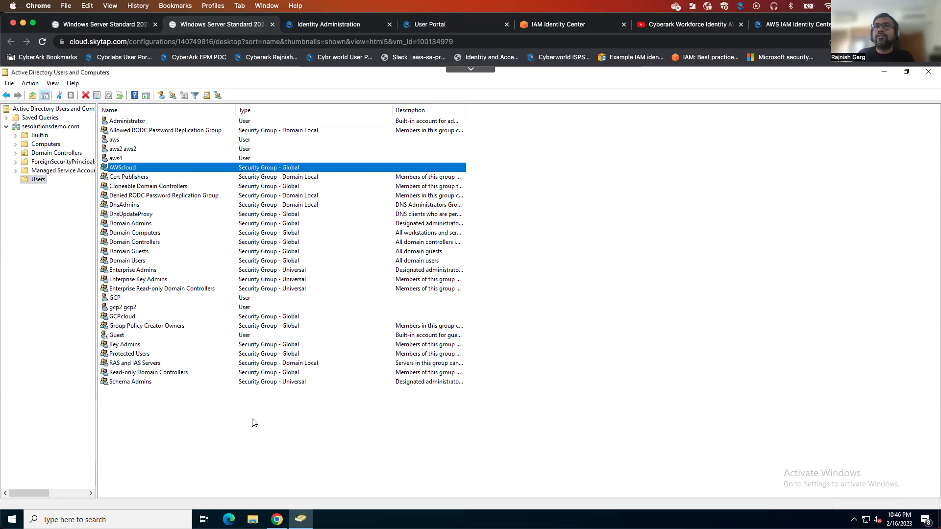
click(137, 518)
text(idene)
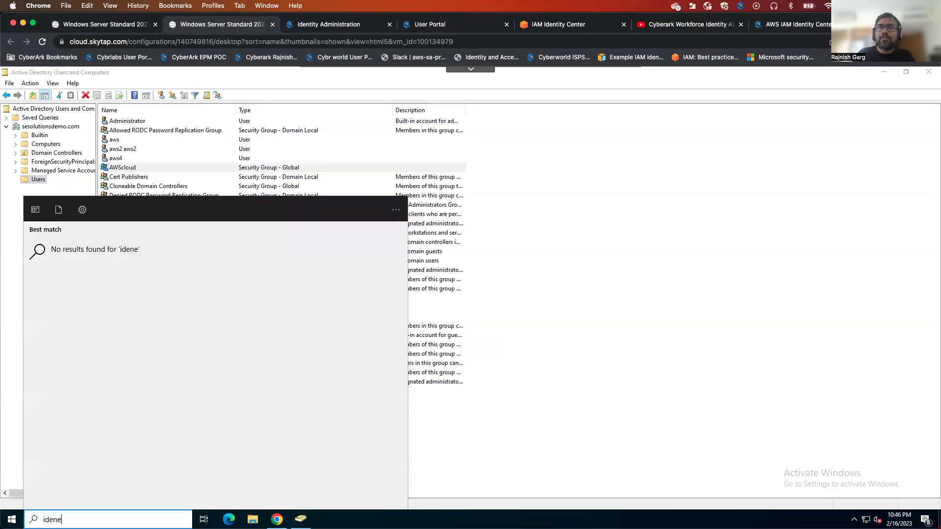
key(BackSpace)
text(t)
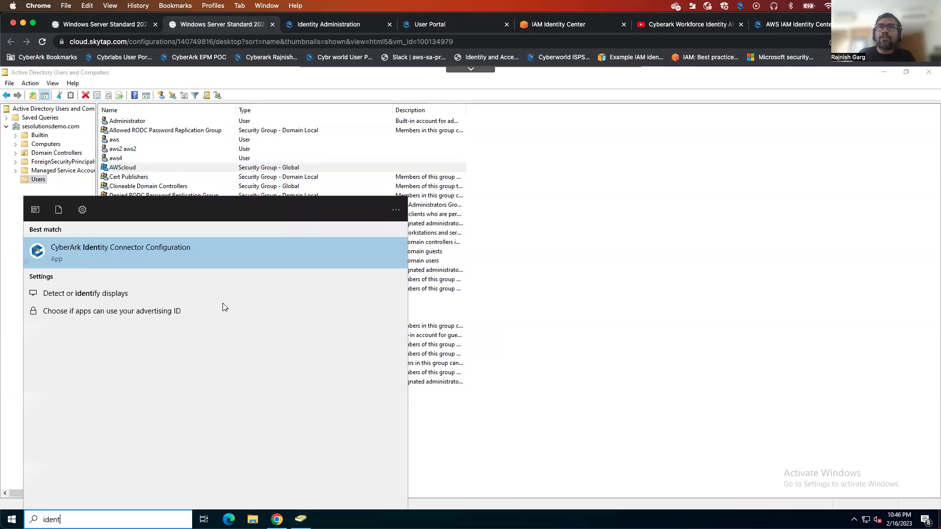
click(185, 247)
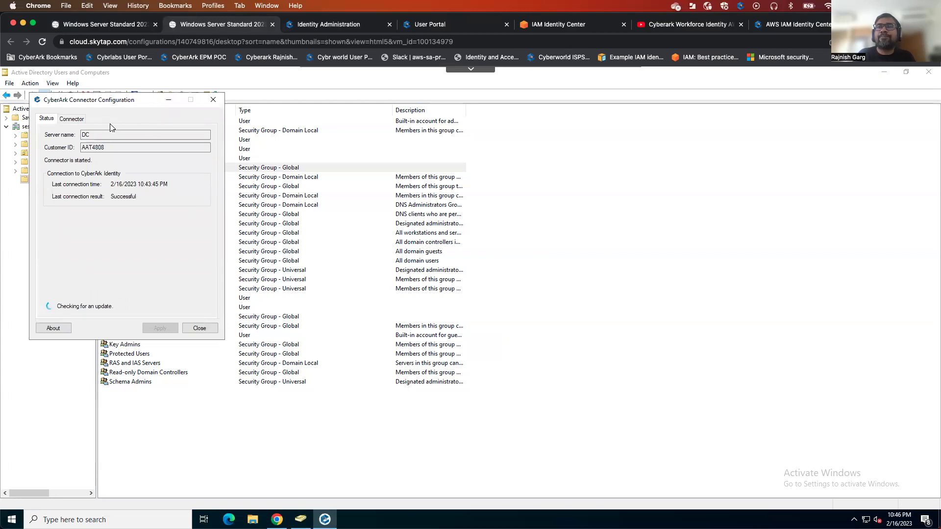
key(Escape)
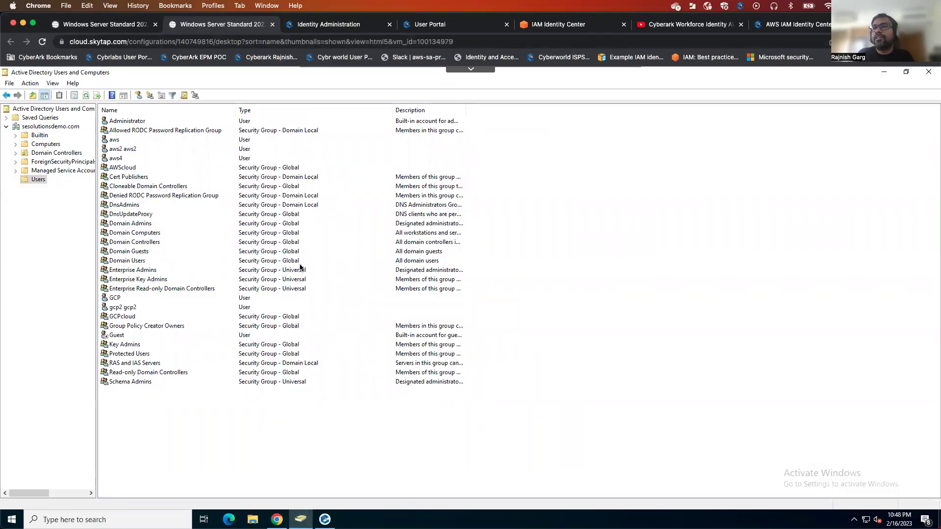
click(330, 514)
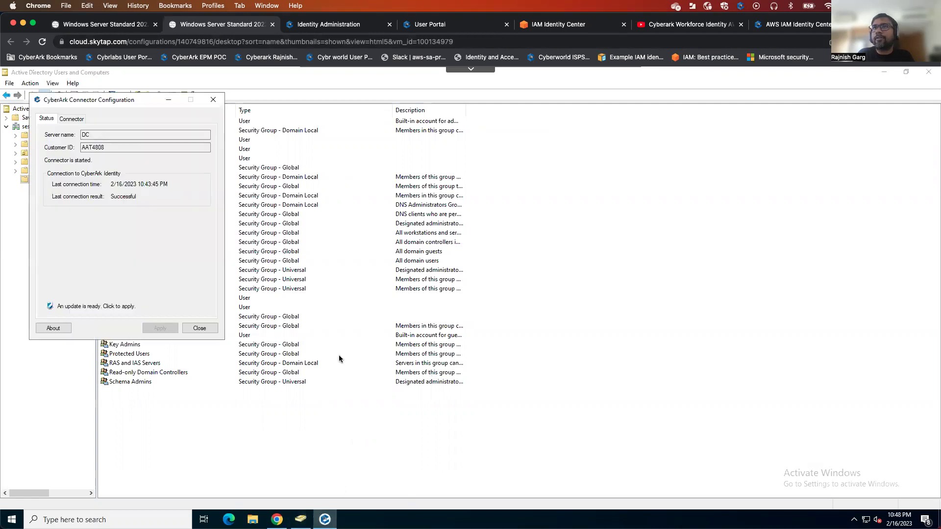
click(73, 120)
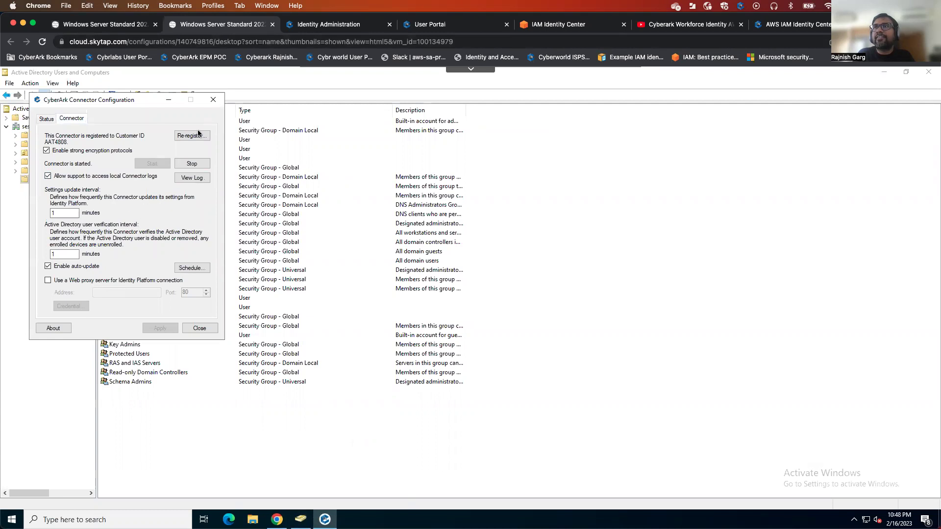
click(212, 99)
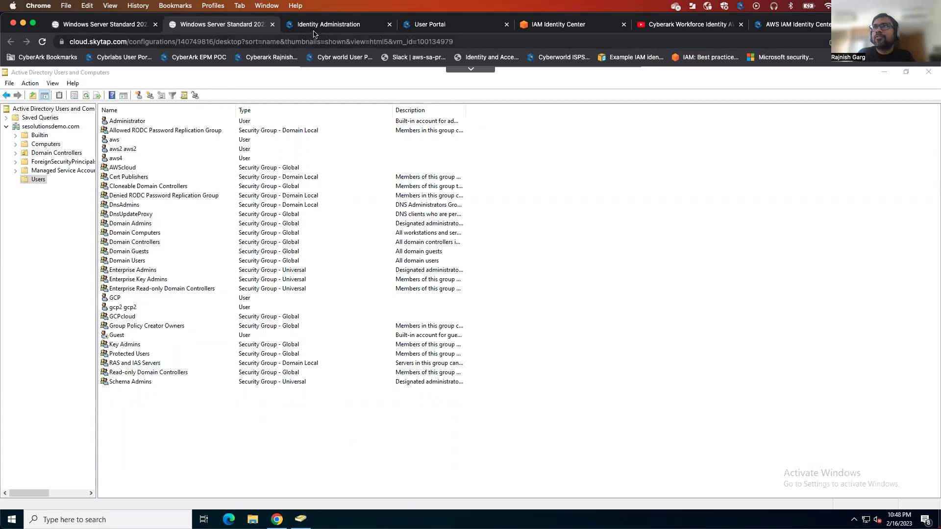
Confirm the DC connector is Active under Identity Connectors, then return to the IAM Identity Center Users page
click(316, 25)
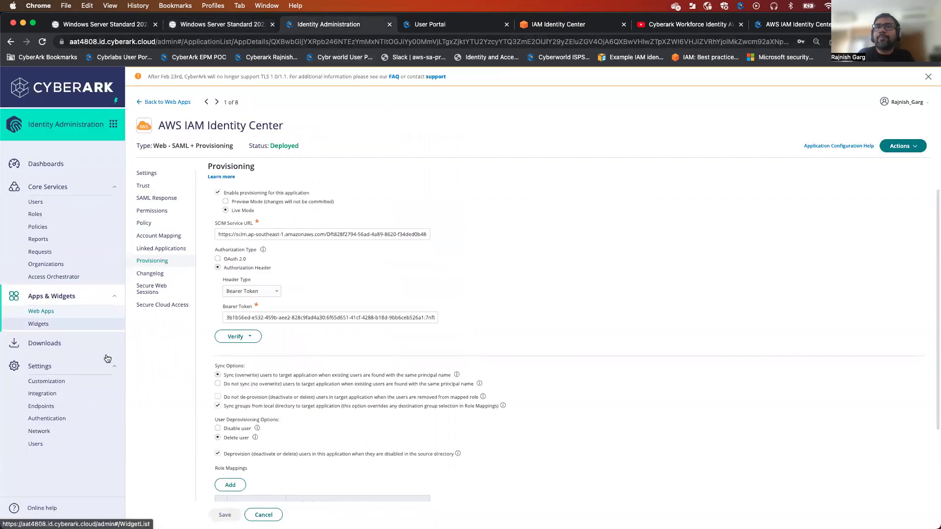
click(53, 443)
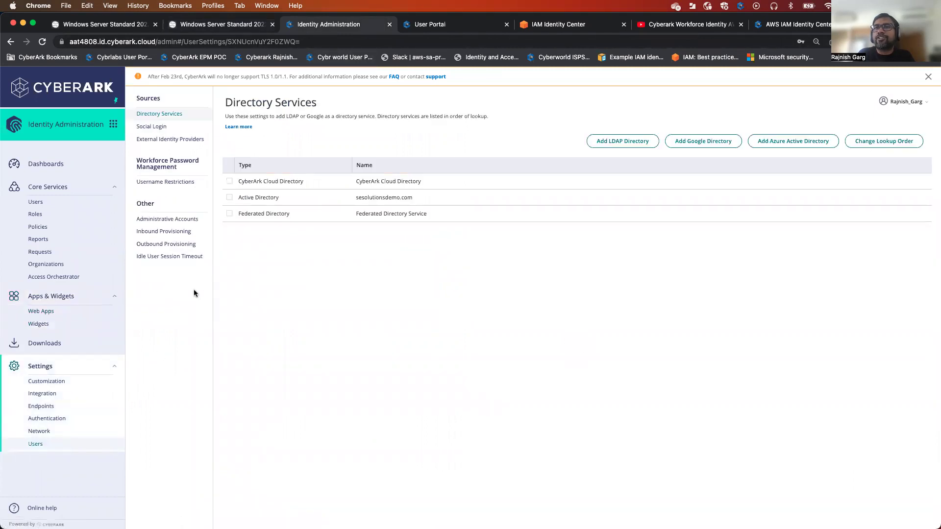
click(42, 431)
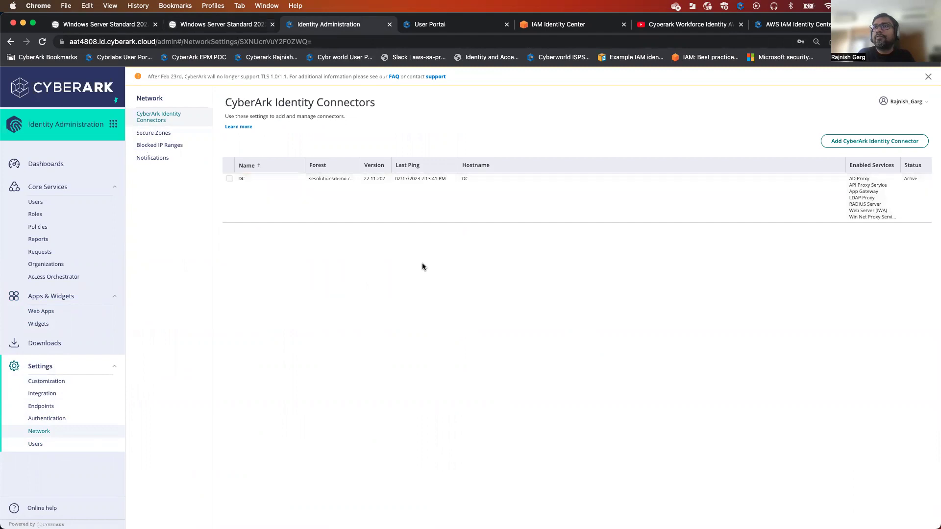
click(588, 25)
click(534, 42)
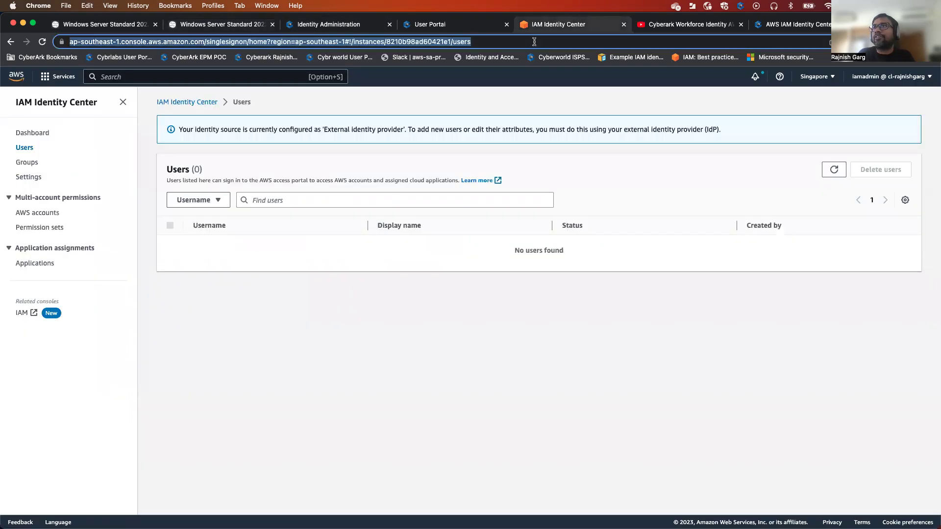
Reload IAM Identity Center Users to see 0 users, then open the AWS IAM Identity Center app in CyberArk
key(Return)
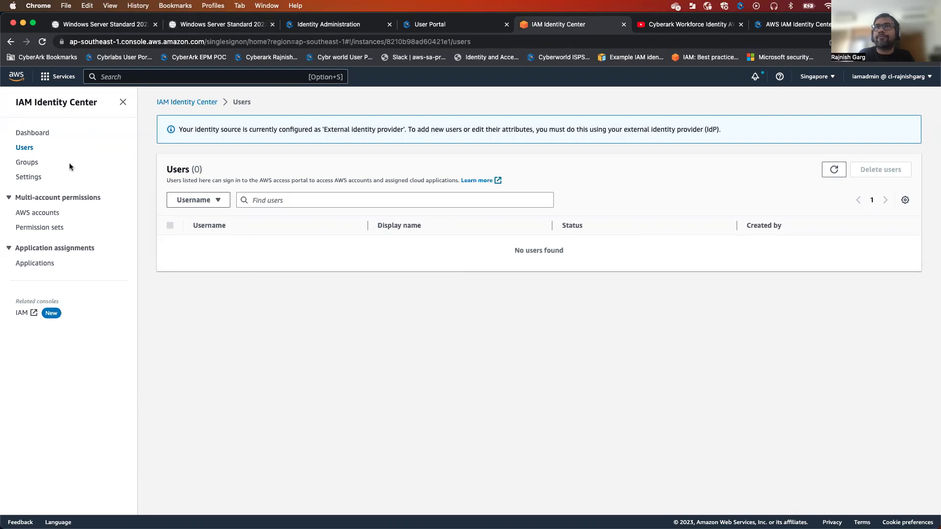
click(327, 25)
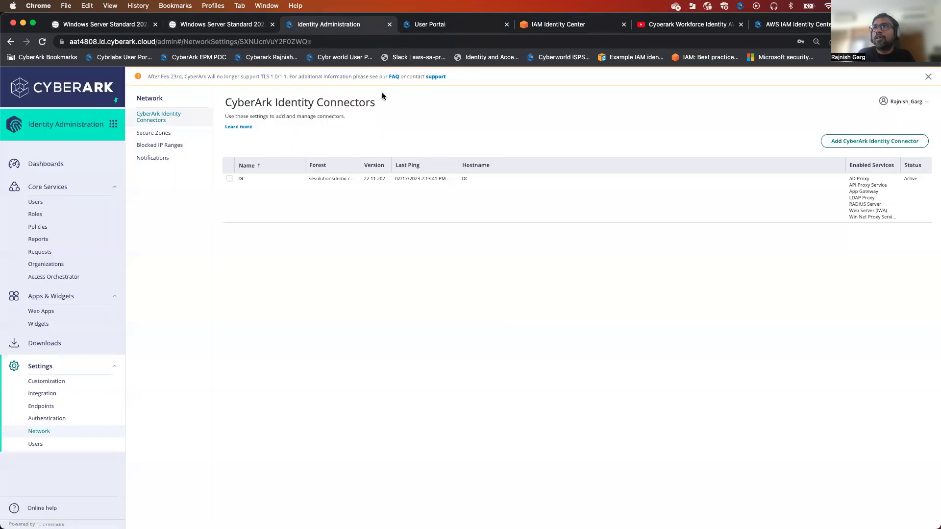
click(45, 311)
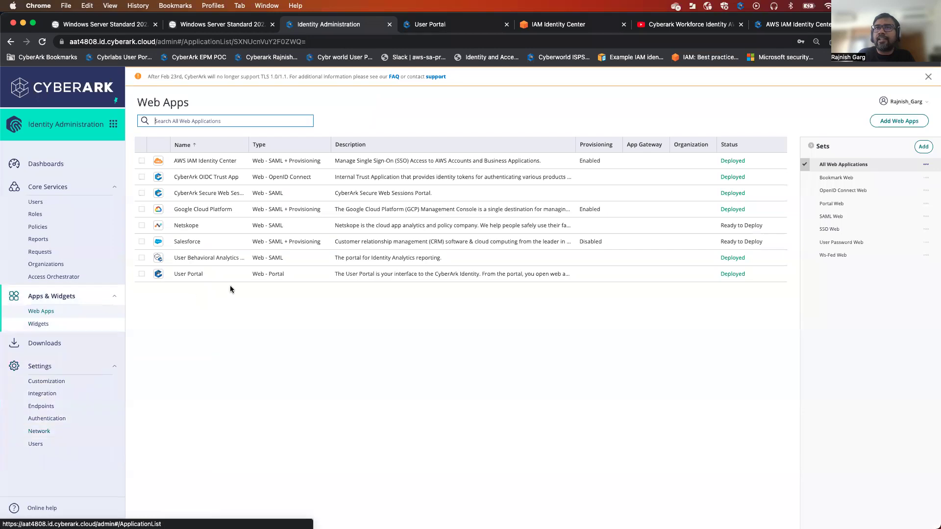
click(242, 161)
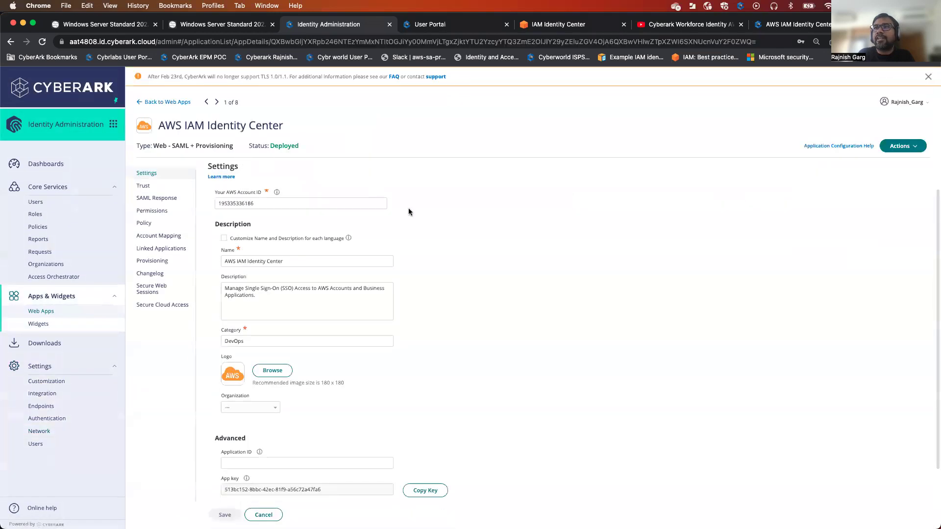
Show the app's Trust page and scroll through its IdP and service provider metadata
click(160, 186)
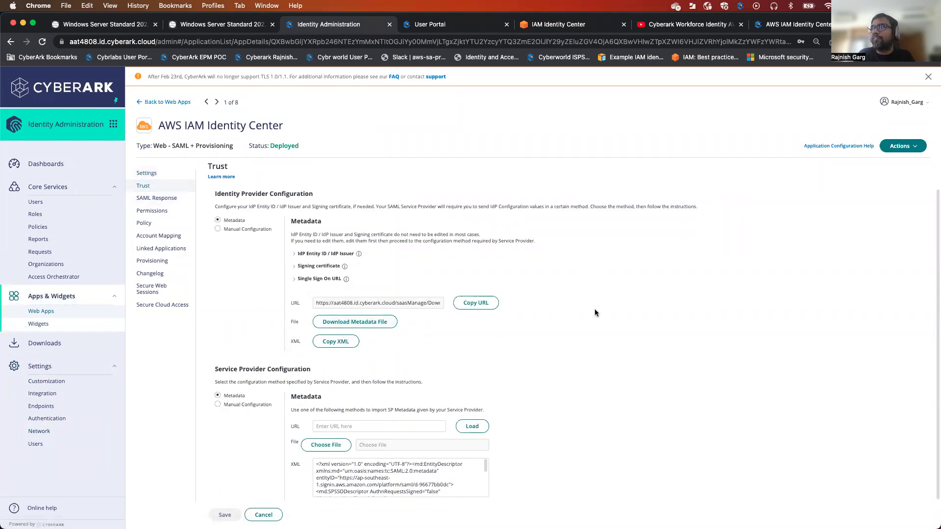
scroll(595, 310, down, 1)
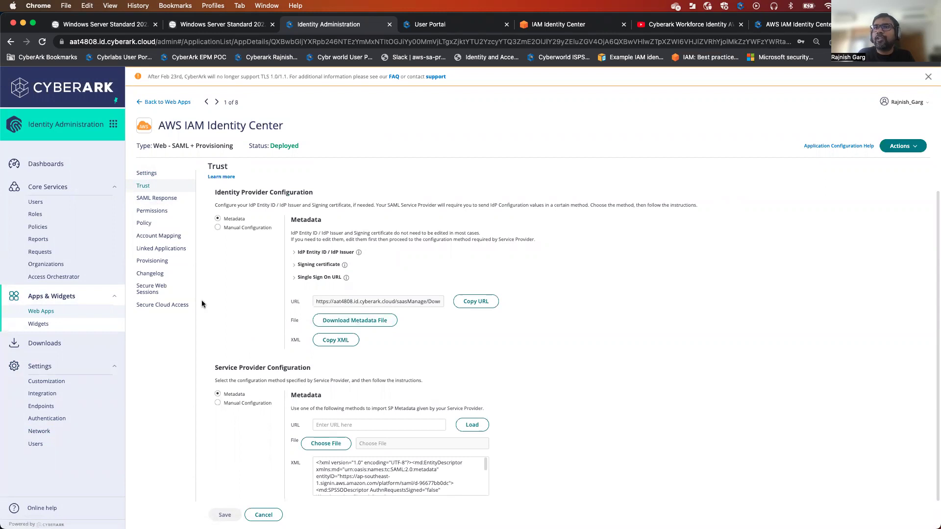
Add the AWScloud group to the AWS IAM Identity Center app's permissions
click(166, 213)
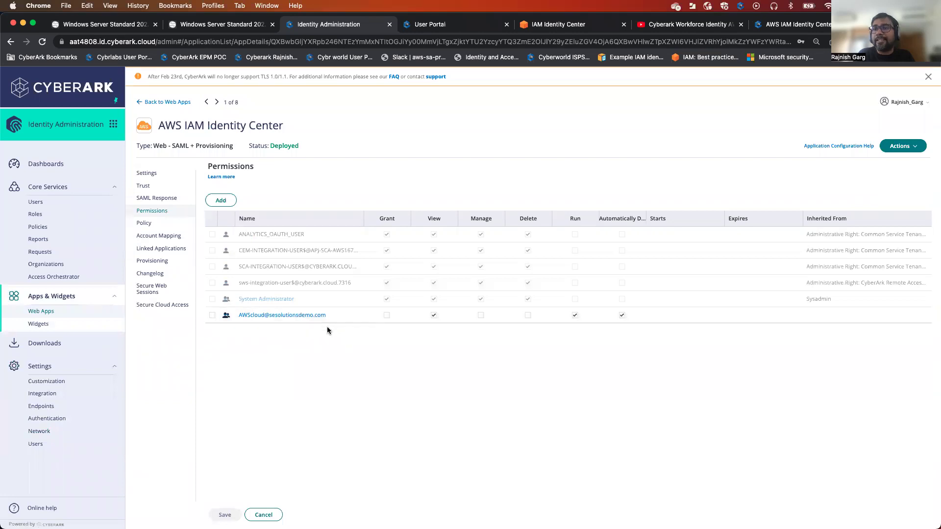
click(221, 200)
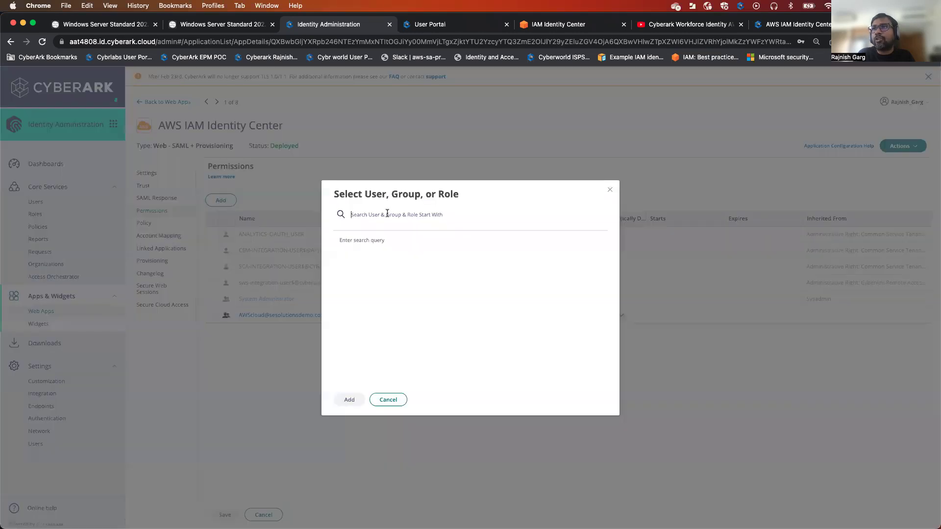
text(aws)
text(cloud)
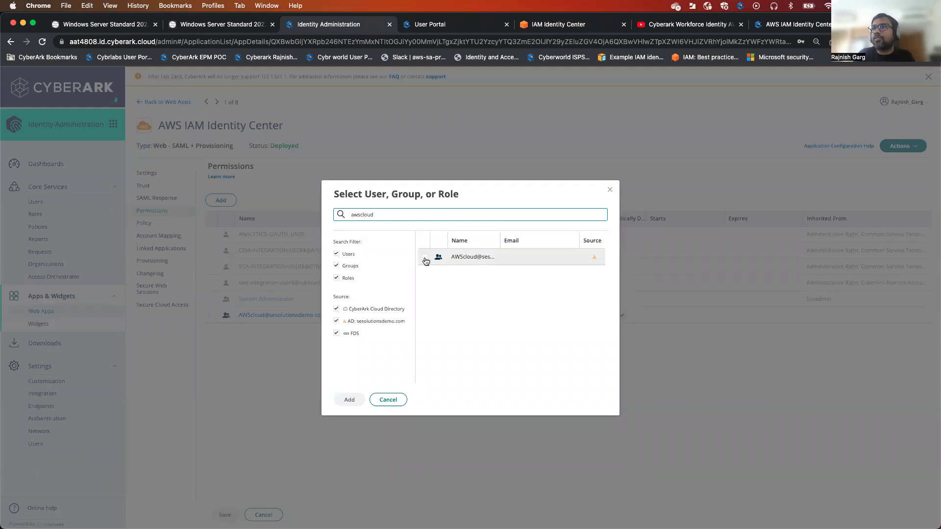
click(425, 257)
click(363, 400)
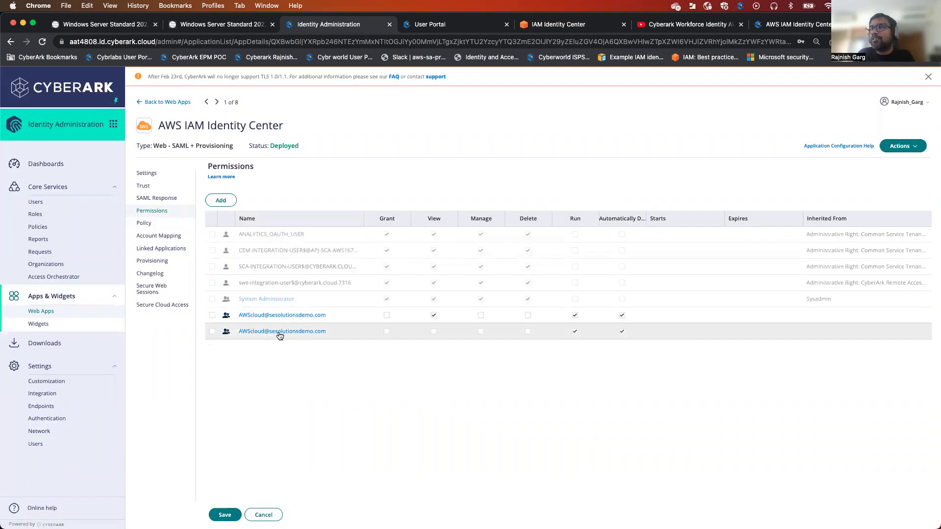
Delete the duplicate AWScloud permission entry and save the app's permissions
click(214, 334)
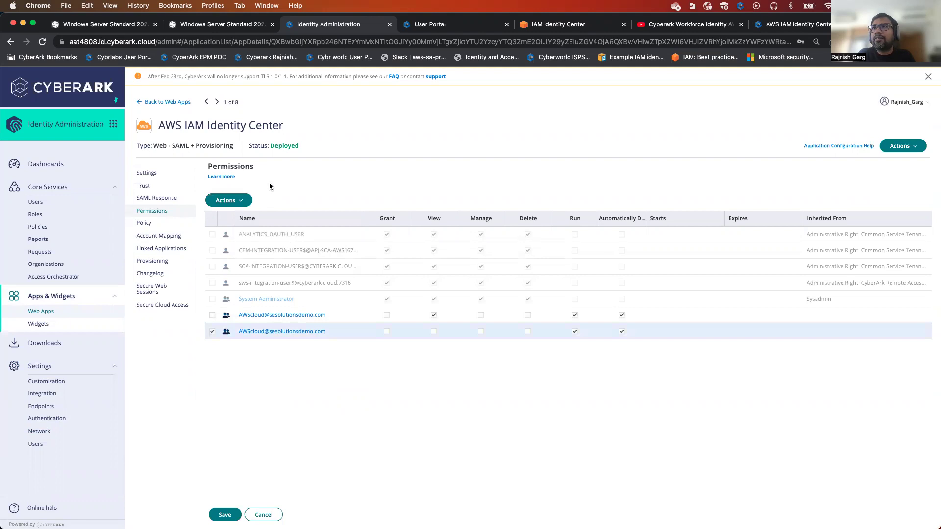
click(220, 200)
click(243, 220)
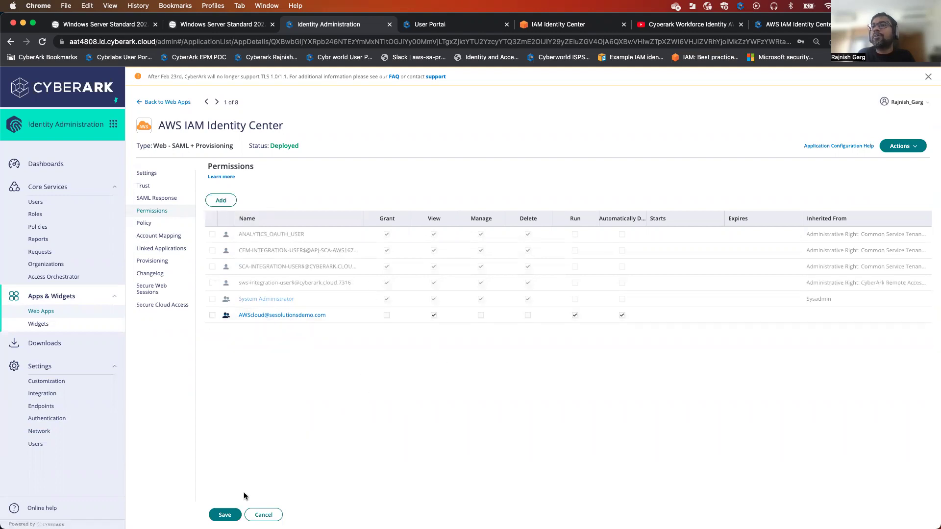
click(228, 513)
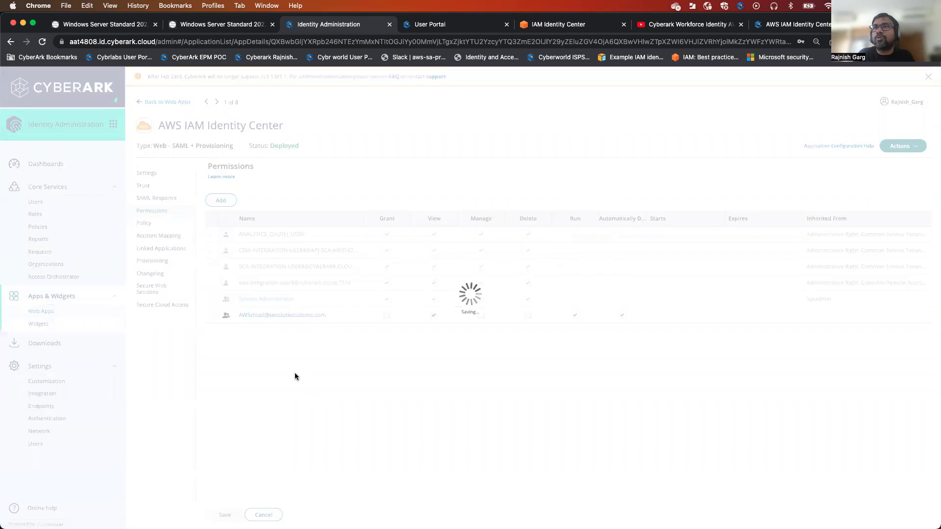
Review the app's provisioning Sync Options and AWS Access role mapping, then go to Core Services Roles
click(168, 261)
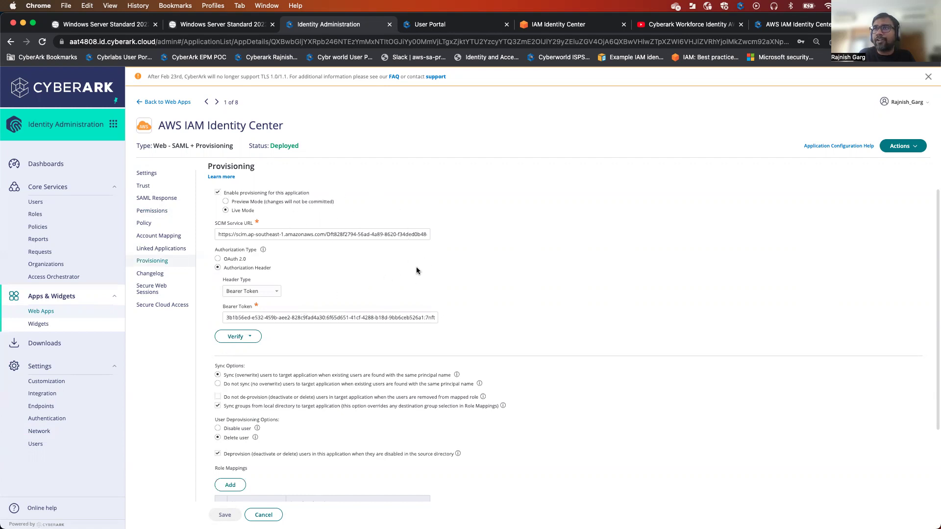
scroll(468, 262, down, 4)
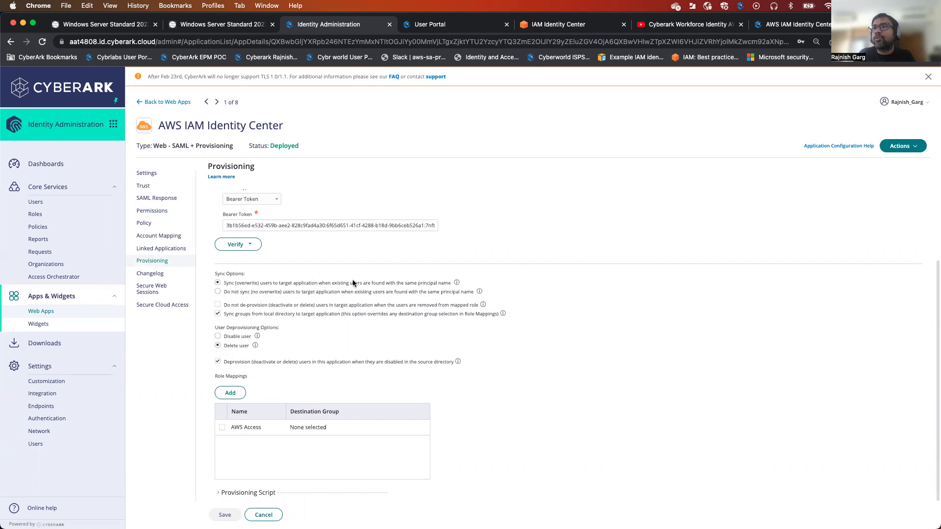
mouse_move(457, 282)
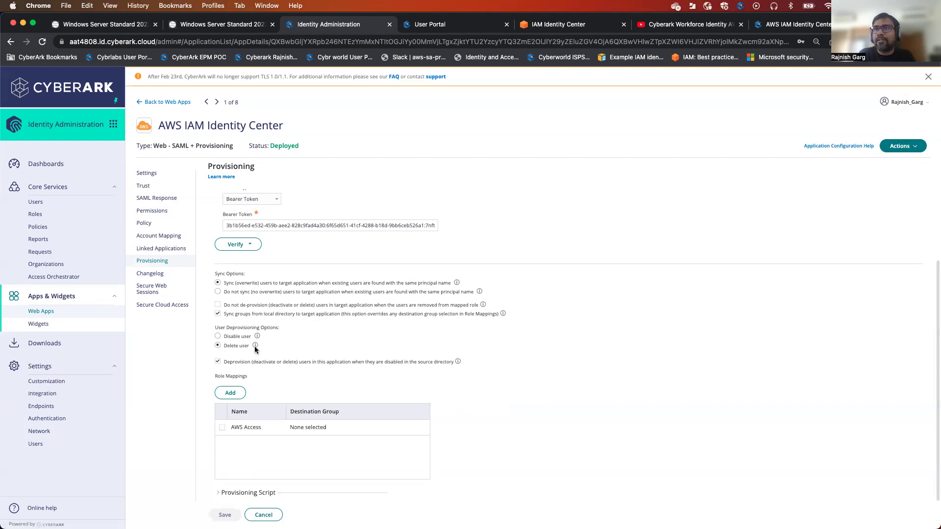
mouse_move(255, 345)
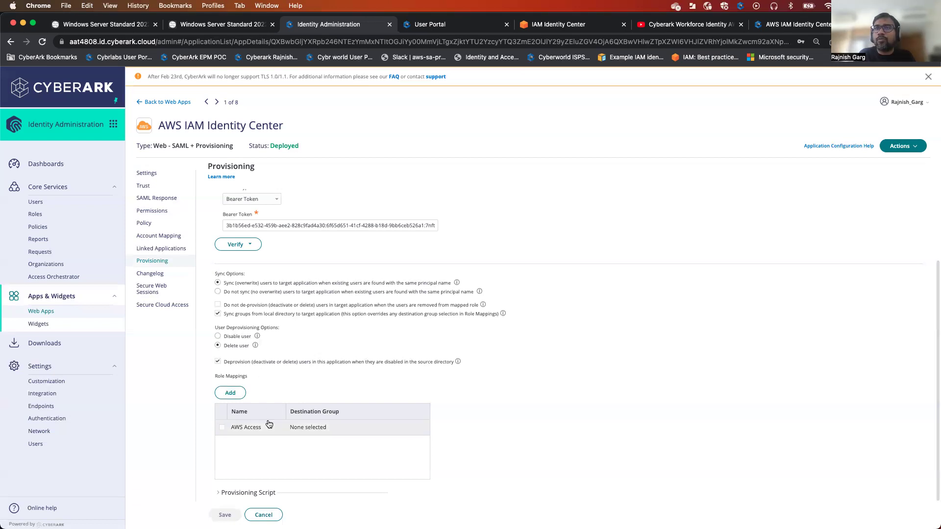
click(59, 217)
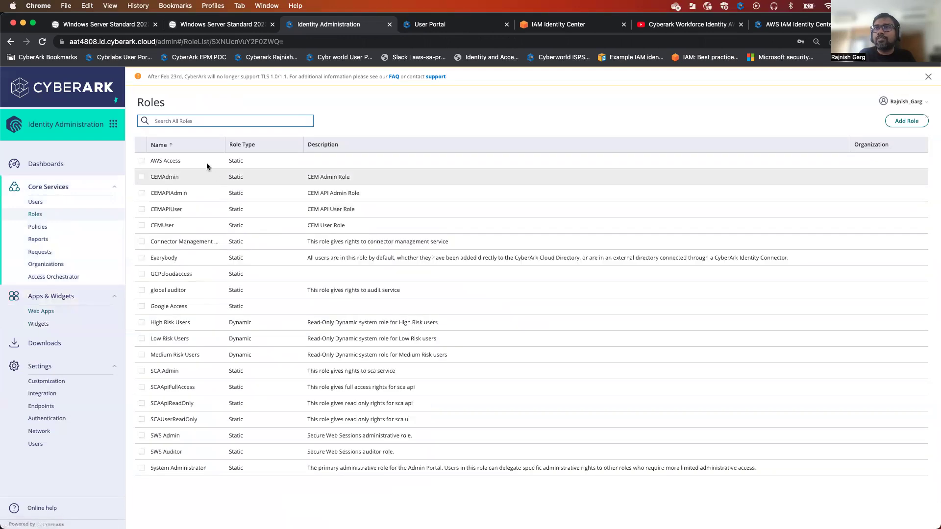
Add the AWScloud group as a member of the AWS Access role, save it, and return to Web Apps
click(205, 164)
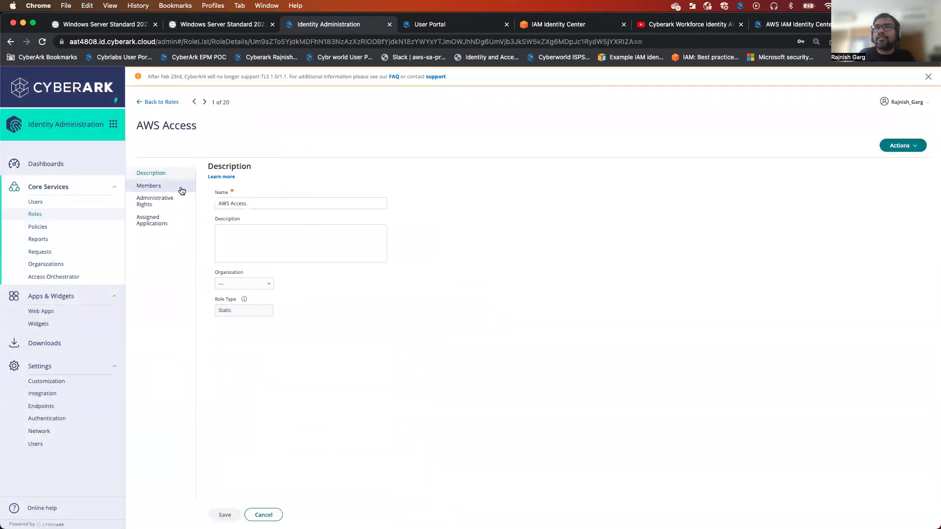
click(177, 191)
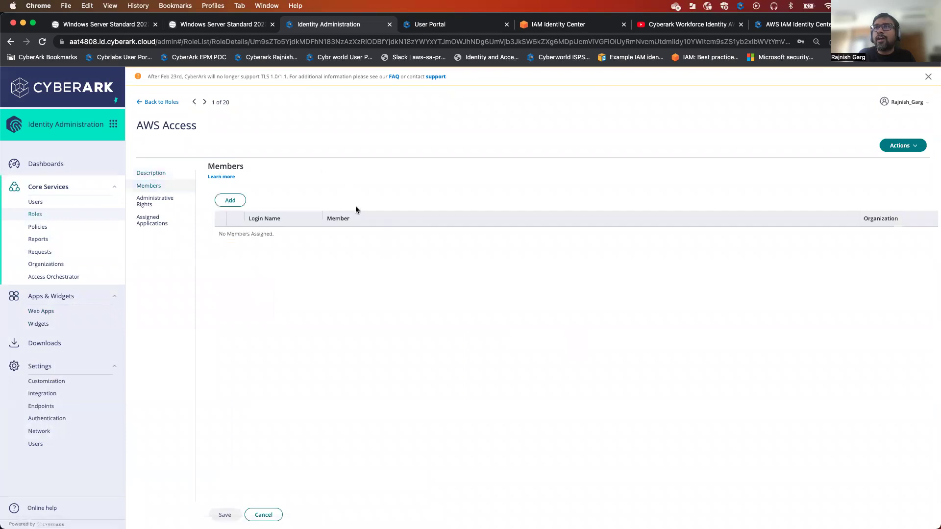
click(230, 201)
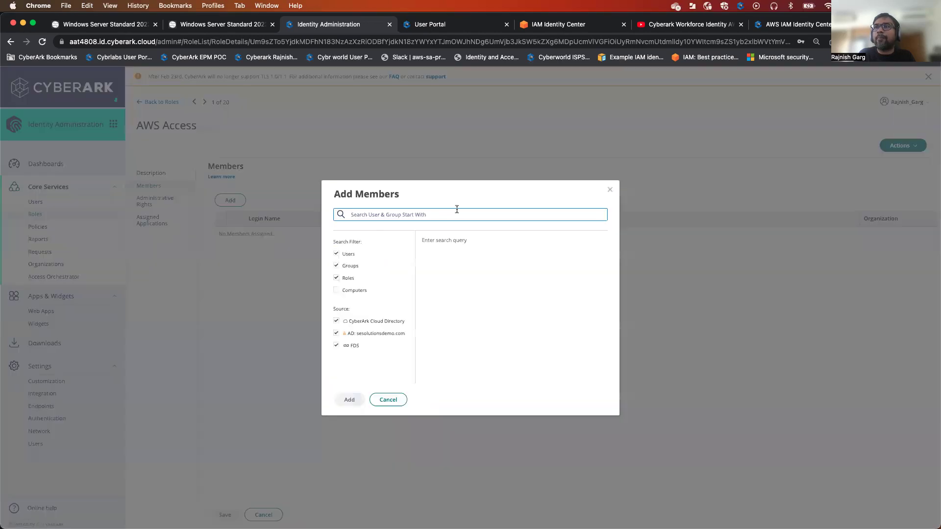
text(awsc)
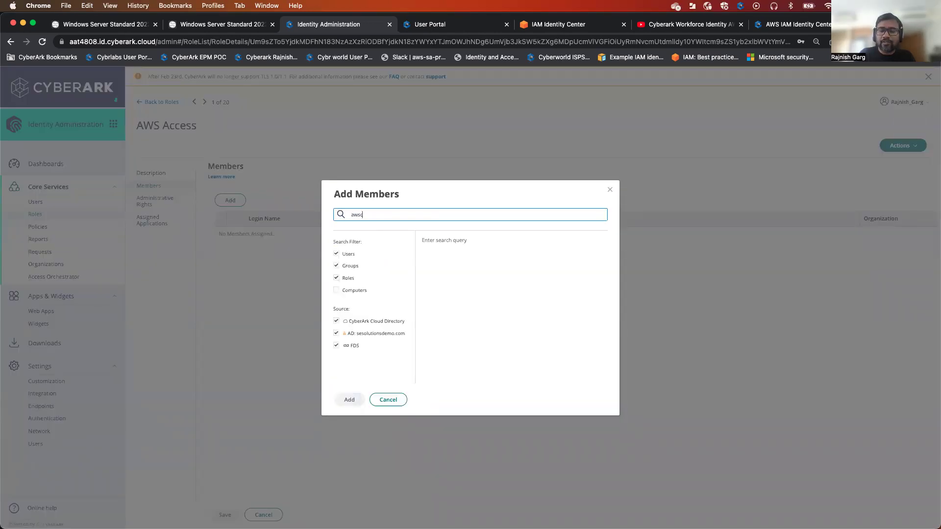
text(loud)
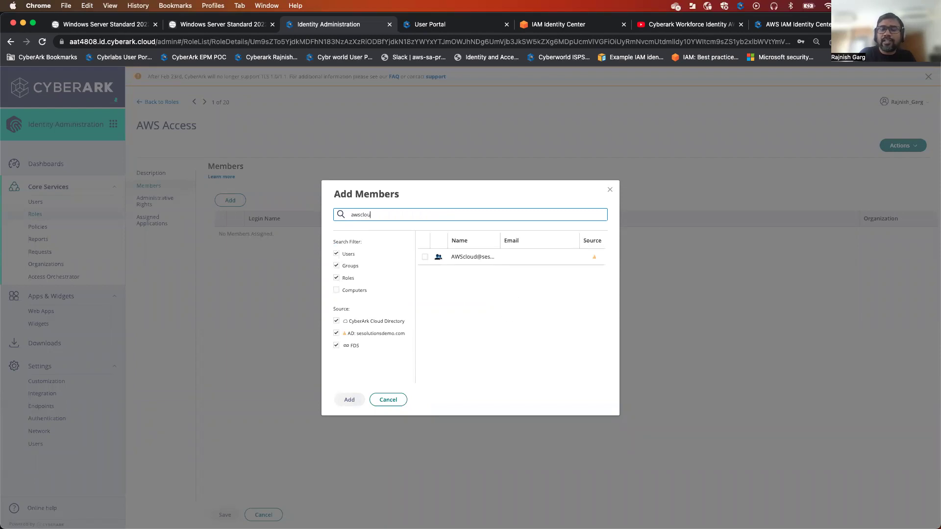
click(425, 258)
drag(500, 240, 535, 240)
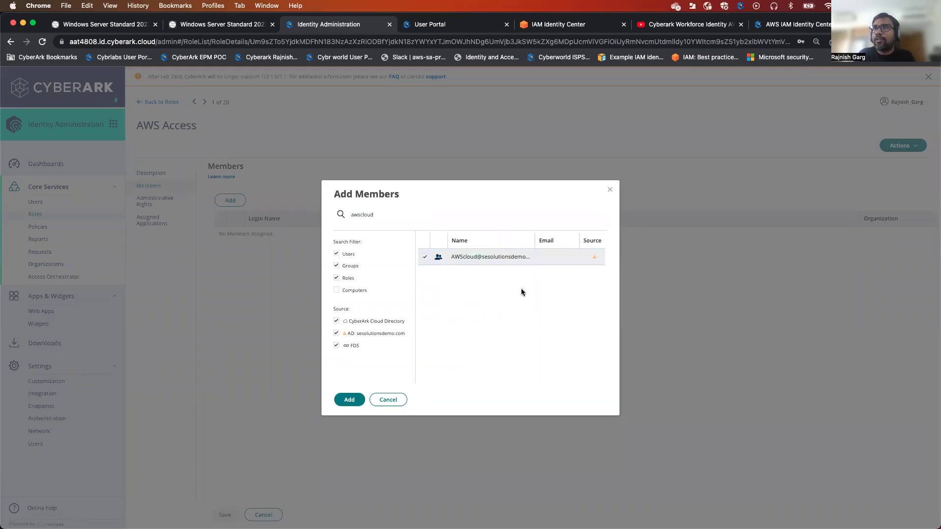
click(351, 399)
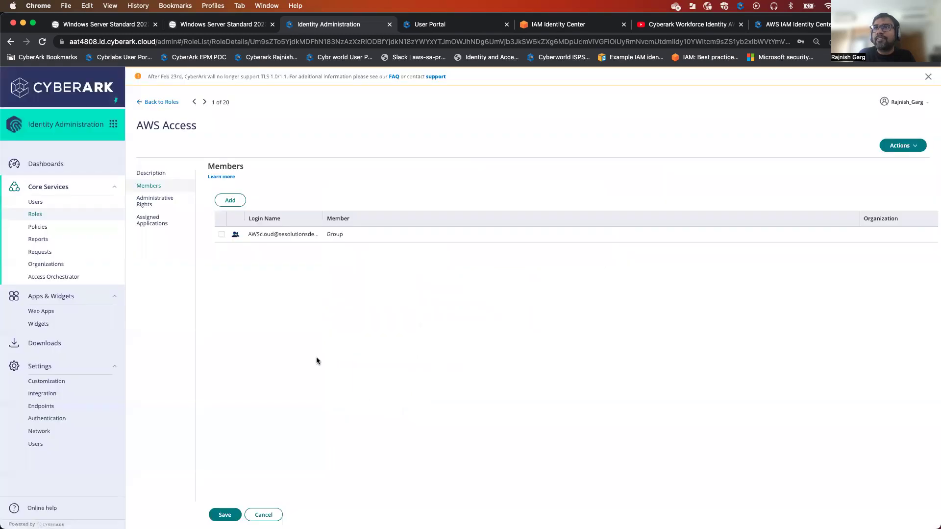
click(225, 515)
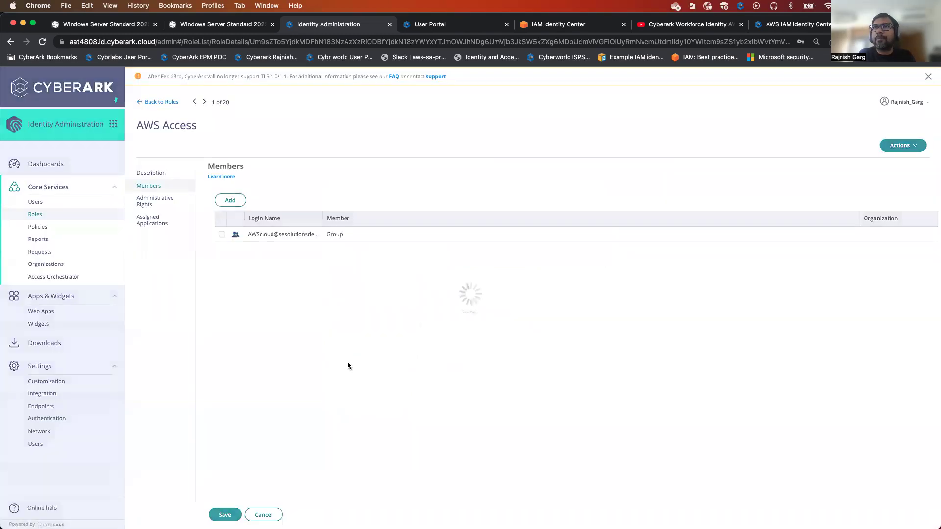
click(87, 315)
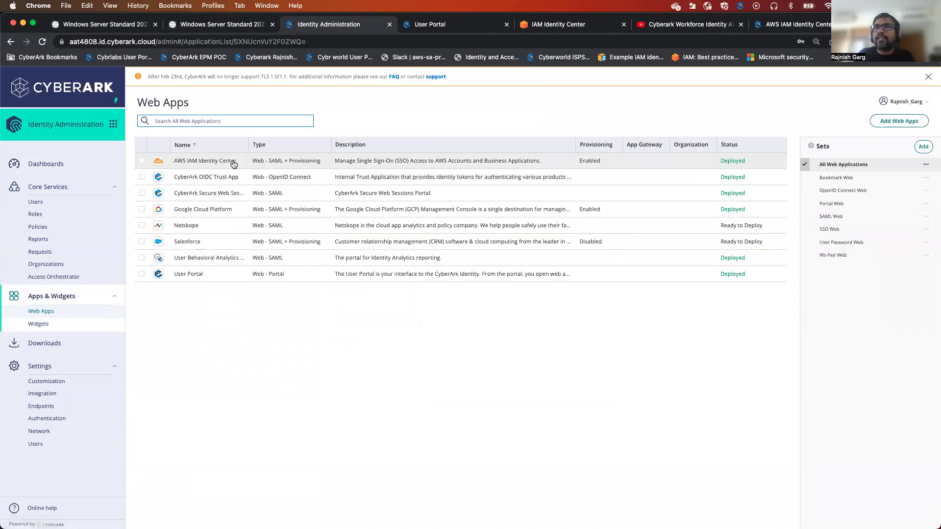
Open the app's Provisioning settings and browse the roles for a new mapping without adding one
click(246, 163)
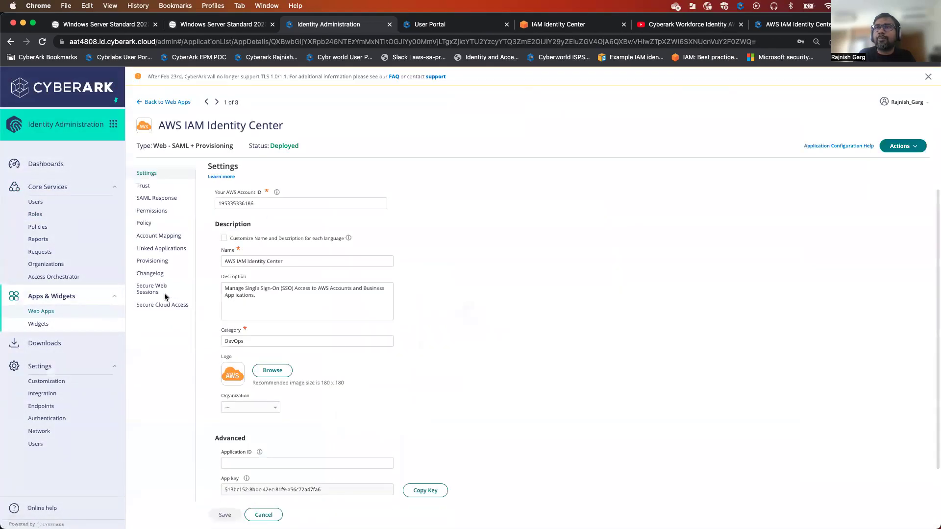
click(167, 261)
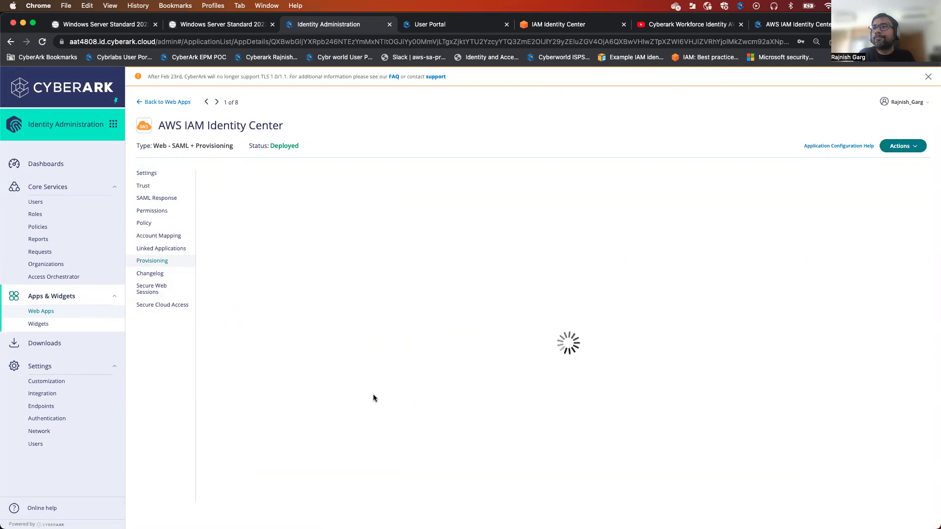
scroll(313, 405, down, 3)
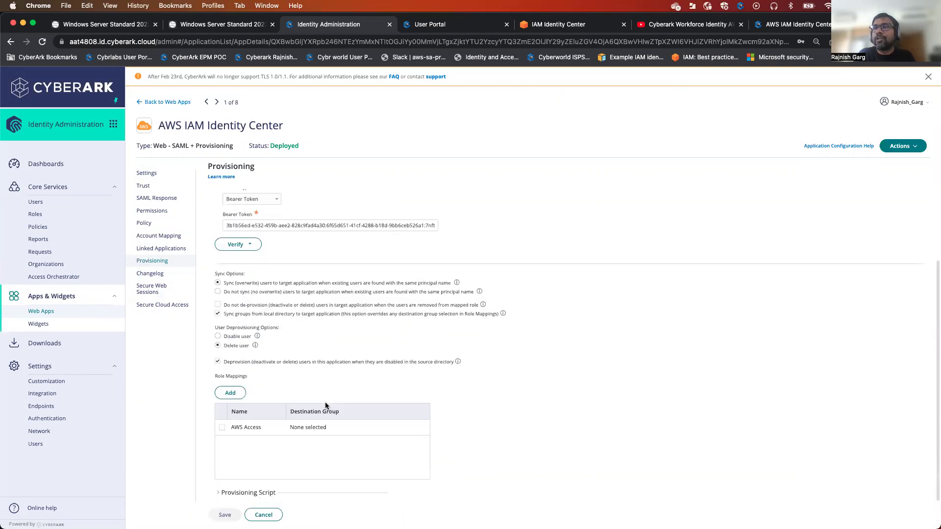
click(233, 394)
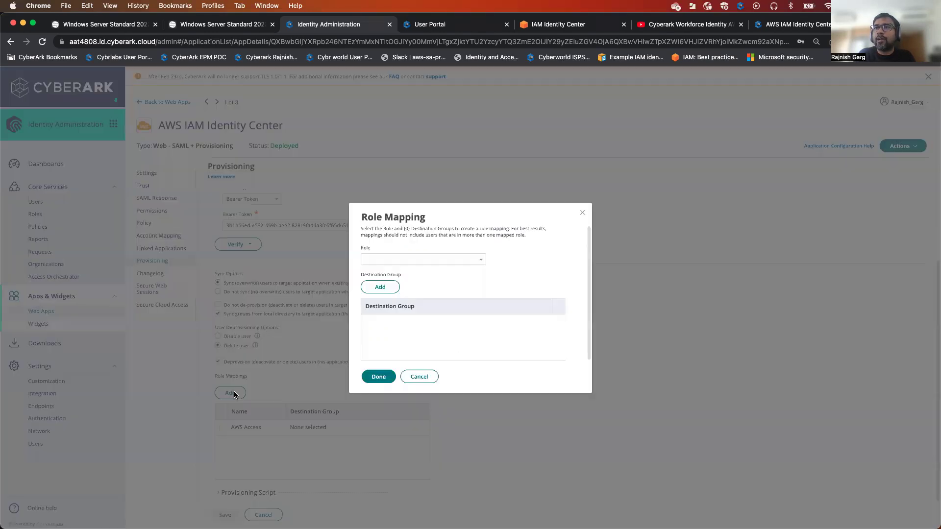
click(482, 261)
scroll(434, 296, down, 1)
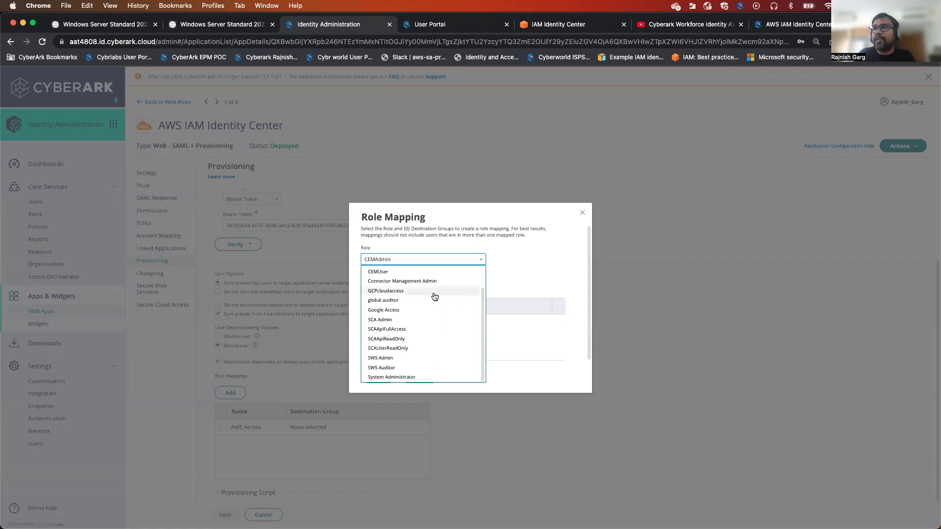
scroll(428, 321, up, 2)
scroll(428, 322, down, 2)
click(548, 390)
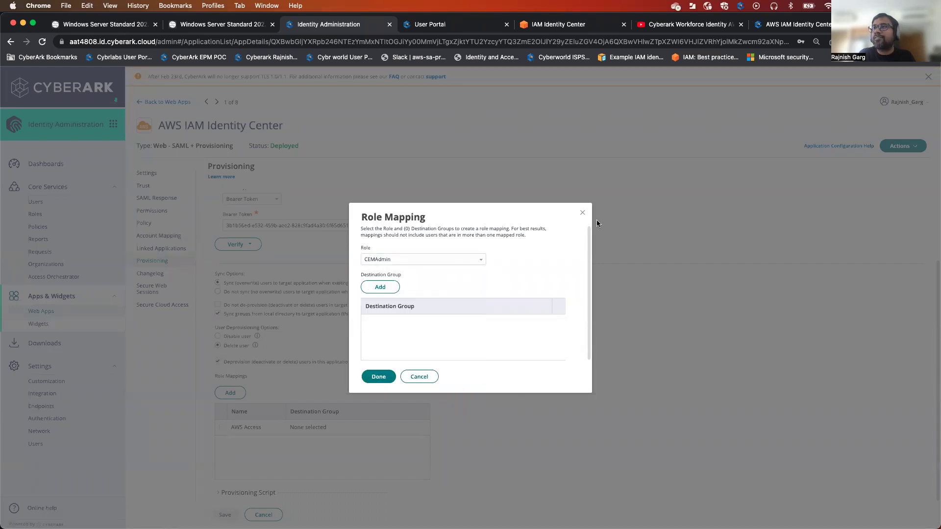
click(582, 213)
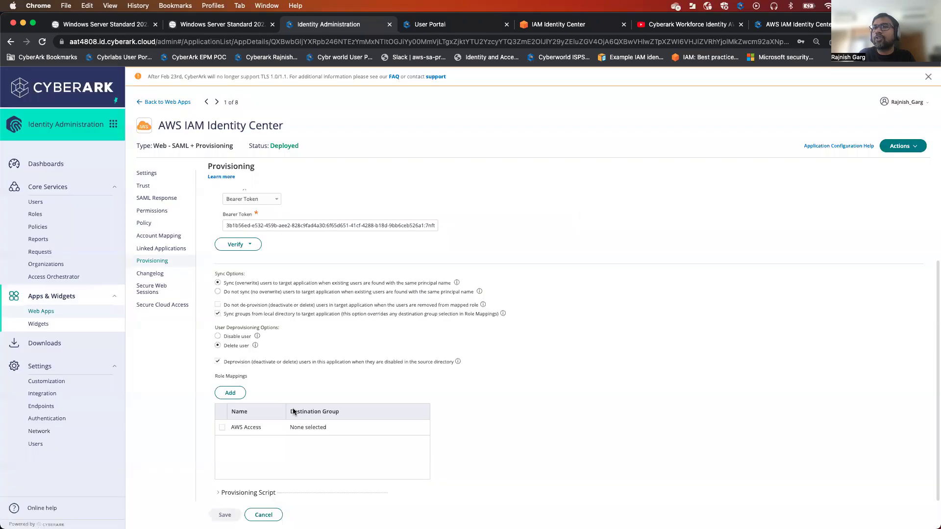
Delete the old AWS Access role mapping, re-add AWS Access as the mapped role, and save provisioning
click(223, 428)
click(255, 397)
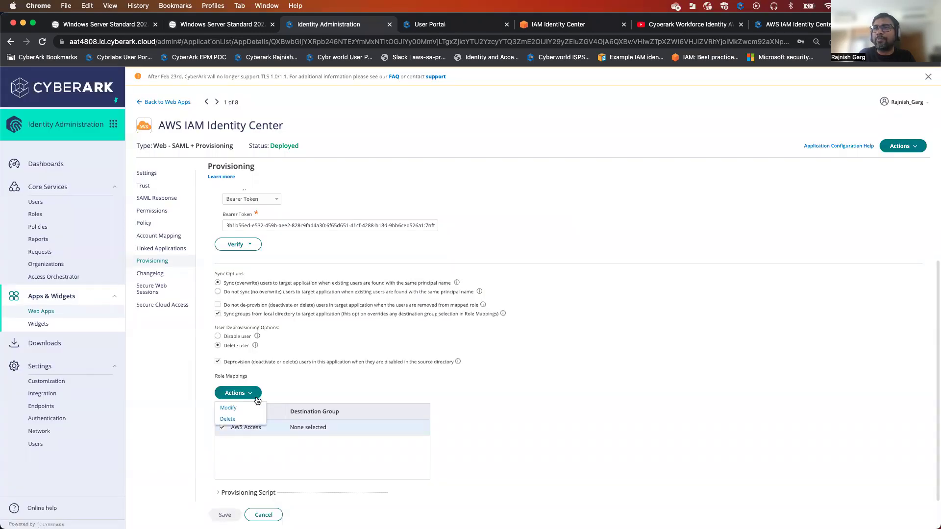
click(228, 419)
click(228, 394)
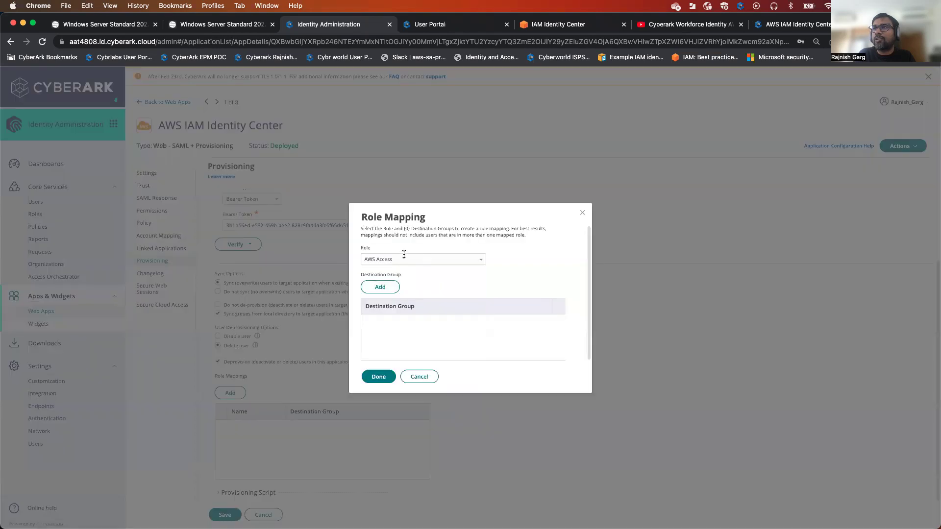
click(482, 260)
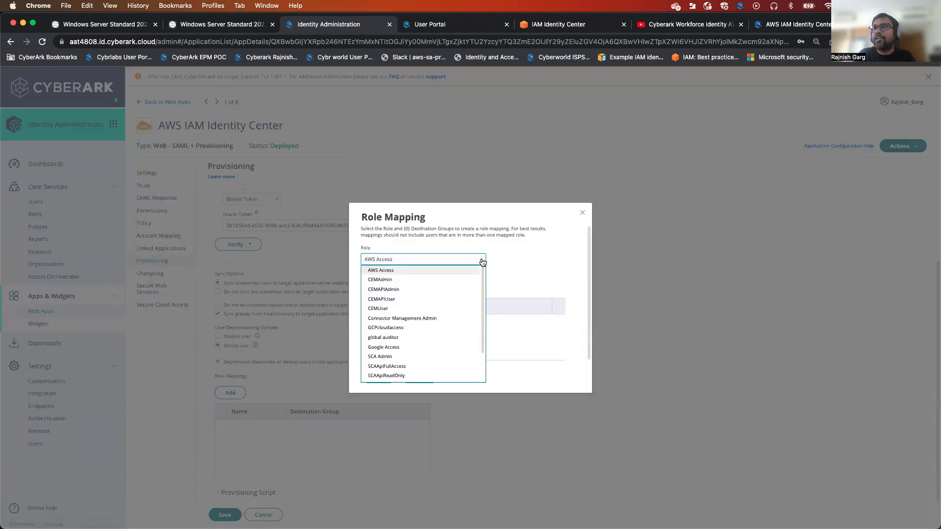
click(483, 262)
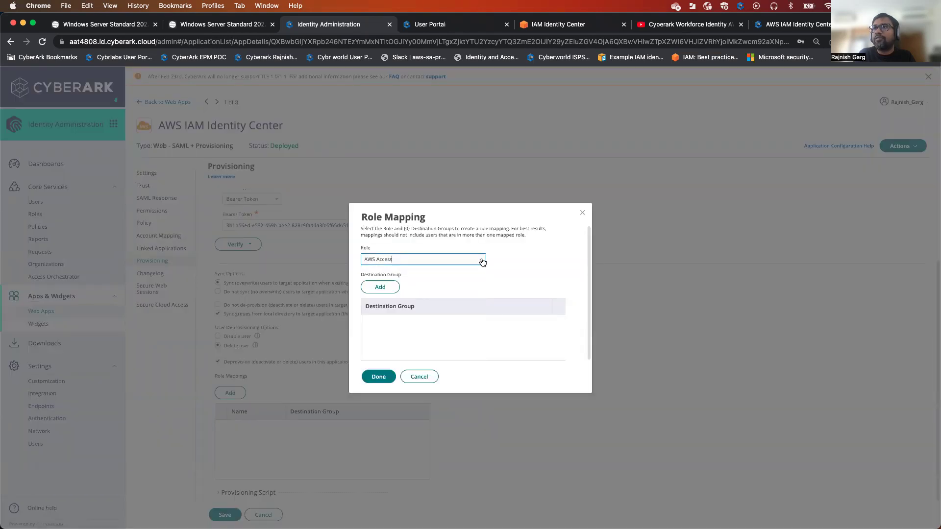
click(397, 291)
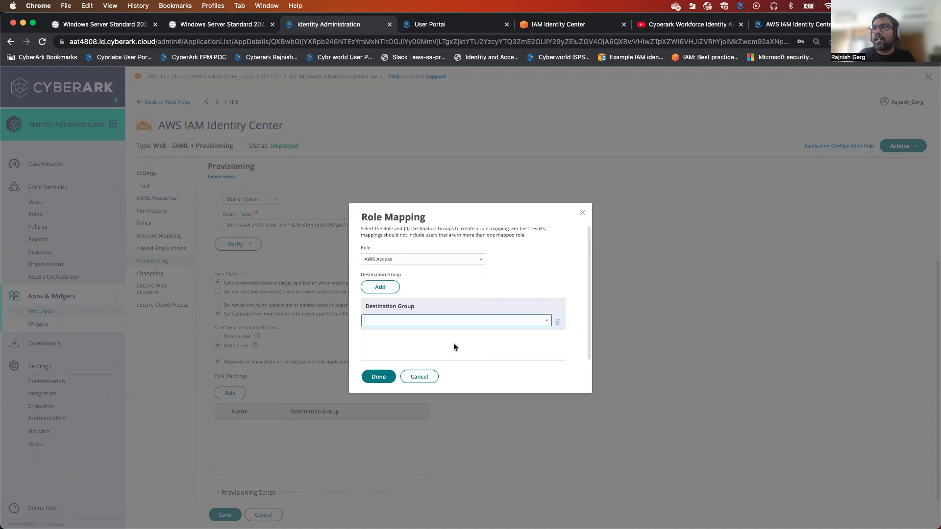
click(379, 378)
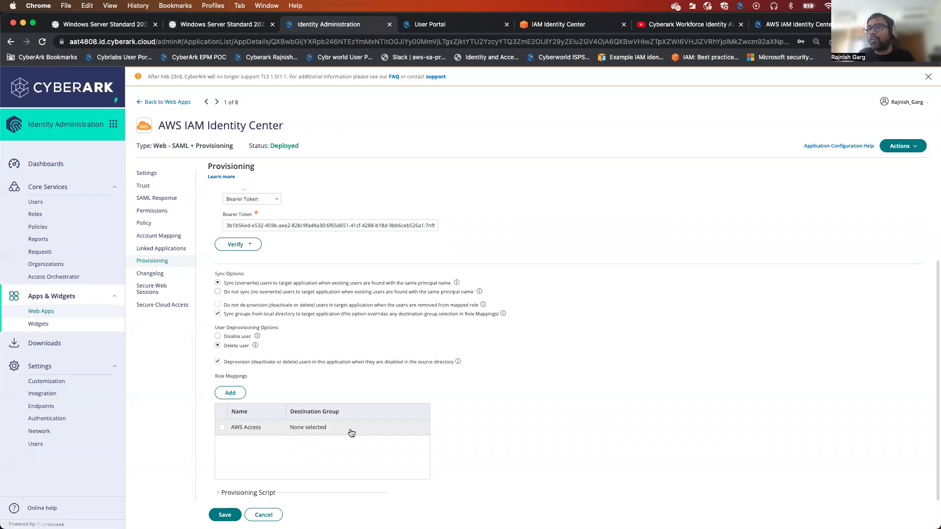
click(225, 515)
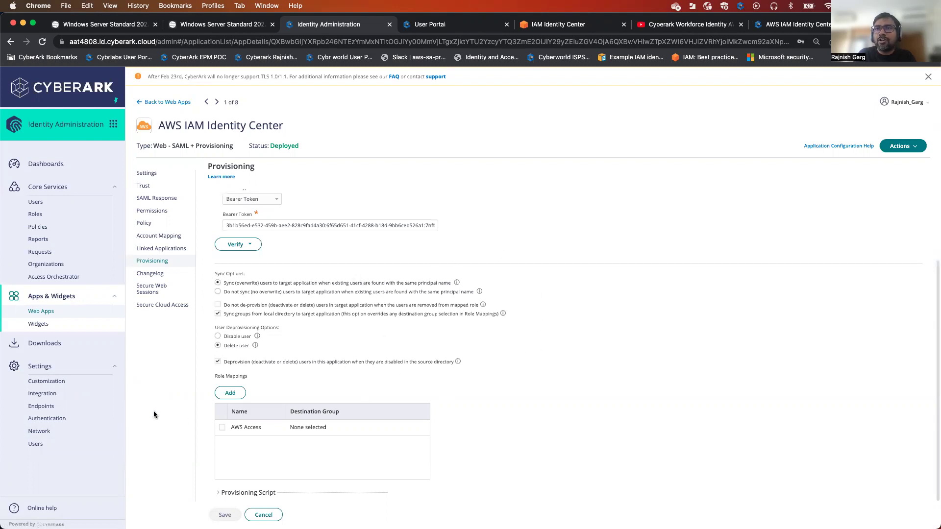
Start a synchronization for AWS IAM Identity Center under Outbound Provisioning, then view its job status
click(37, 446)
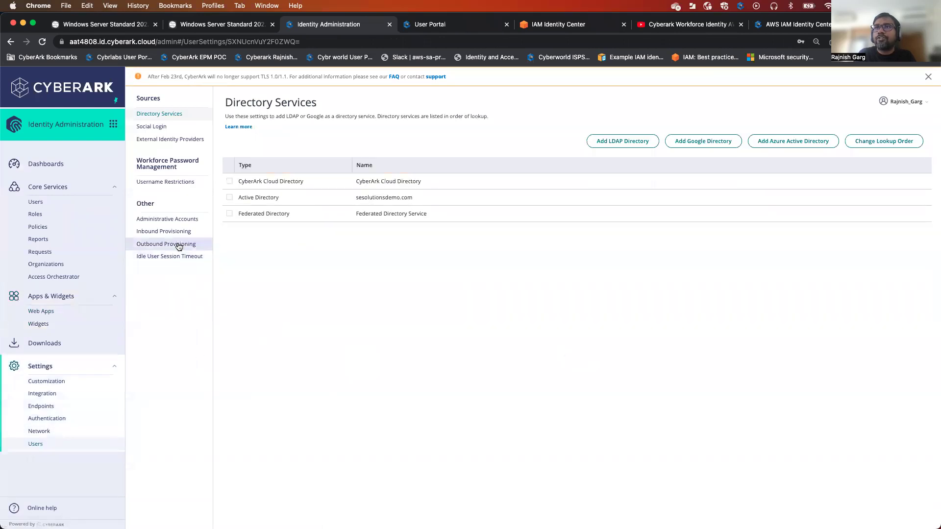
click(179, 244)
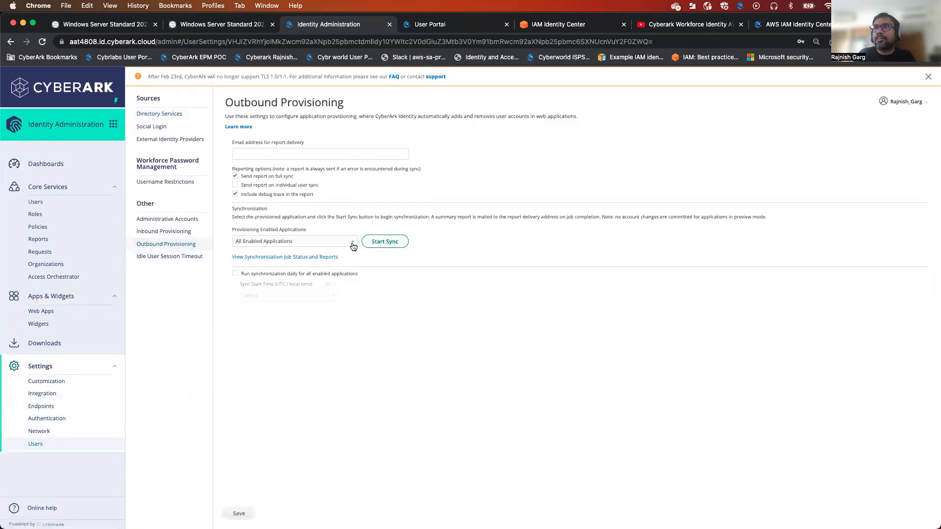
click(353, 245)
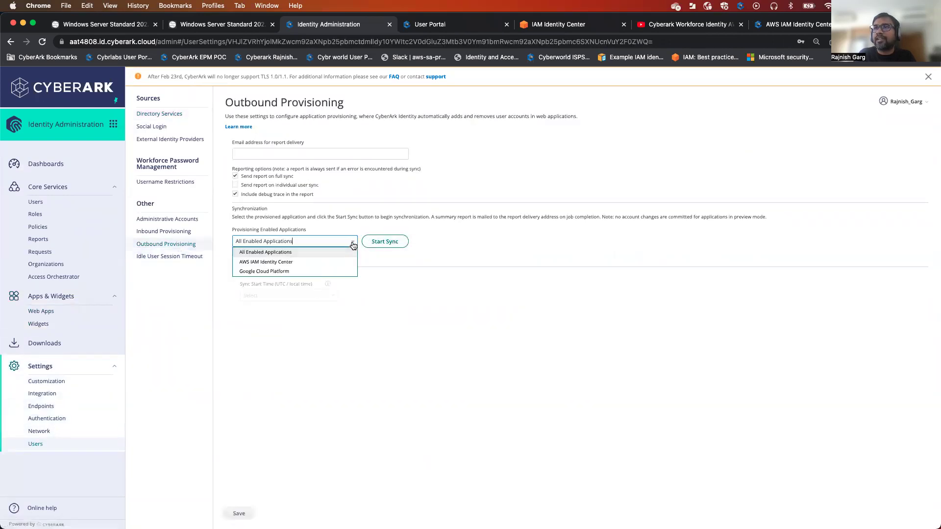
click(314, 262)
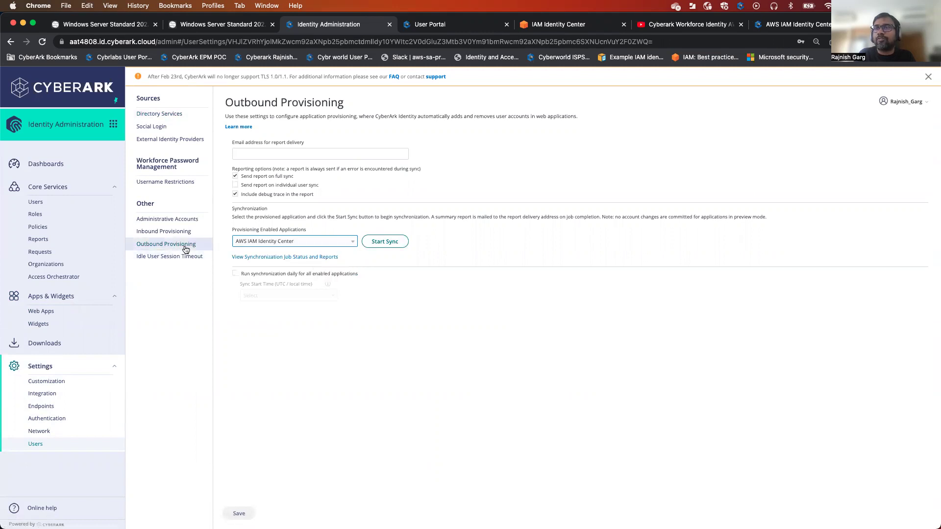
click(385, 242)
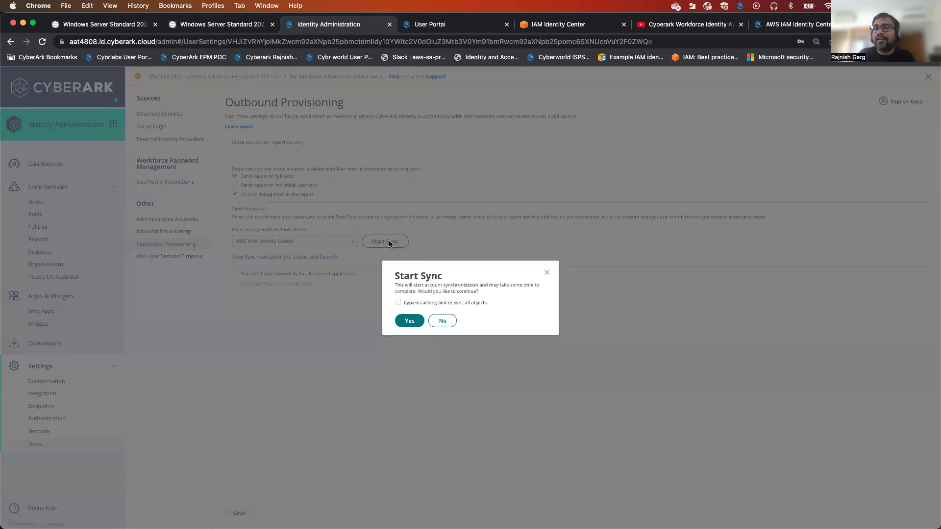
click(409, 320)
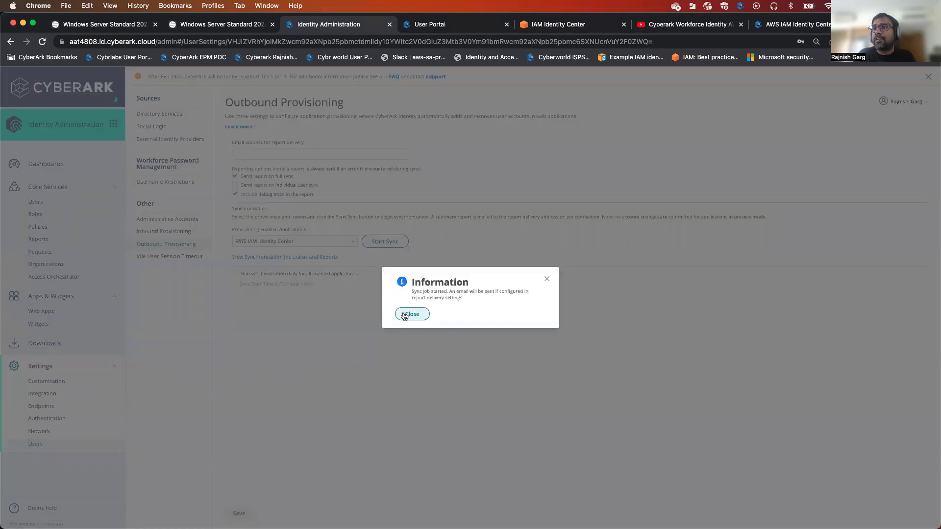
click(411, 316)
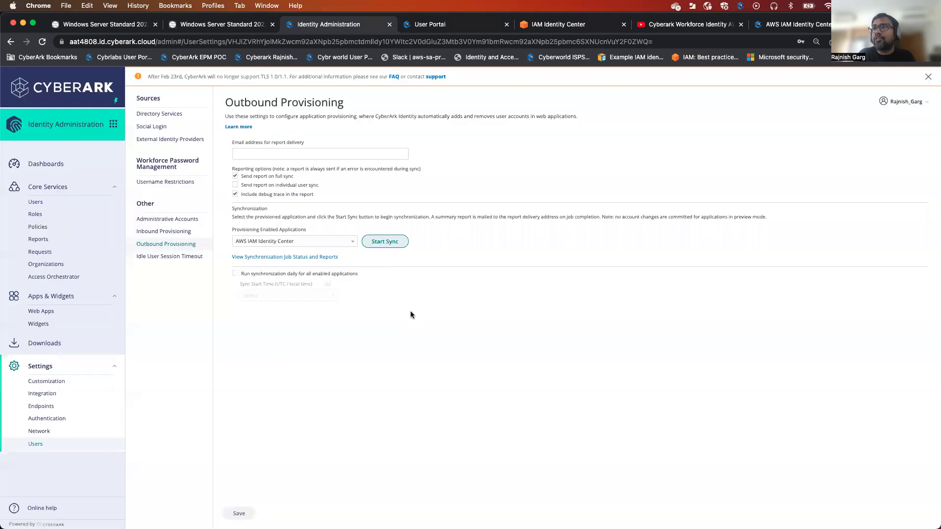
click(311, 257)
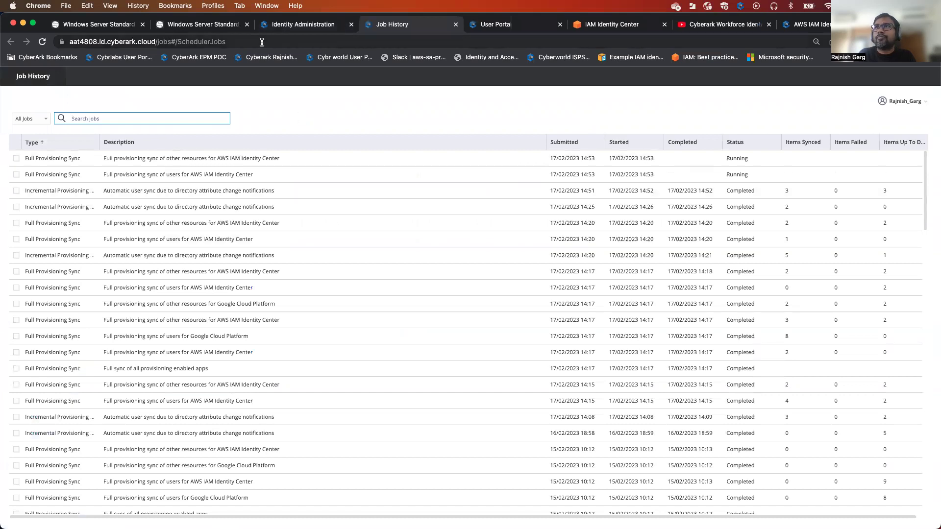
Reload the Job History until the AWS IAM Identity Center syncs show Completed
key(super+l)
key(Return)
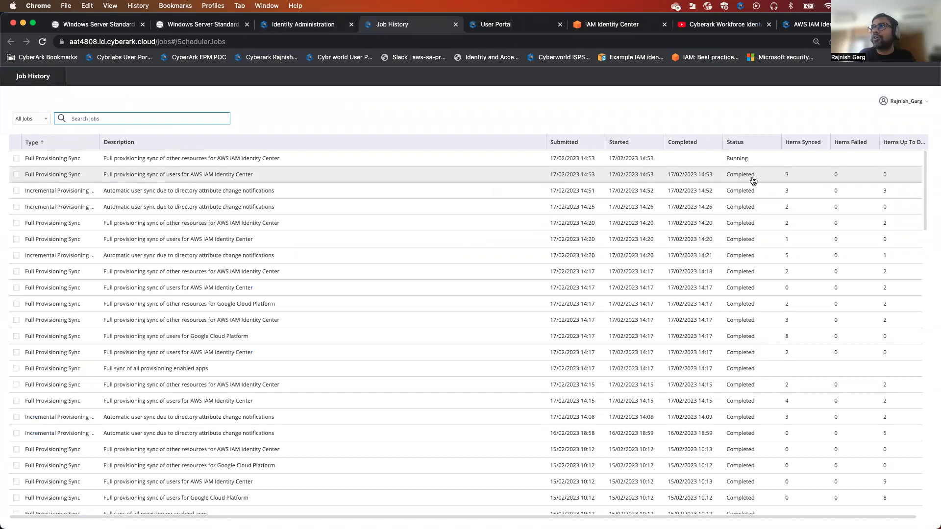
click(392, 42)
key(Return)
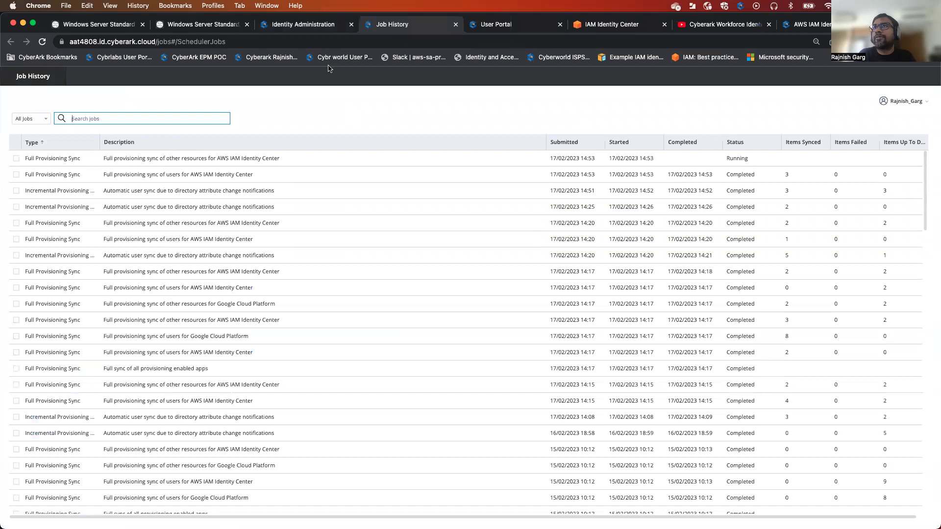
click(297, 41)
key(Return)
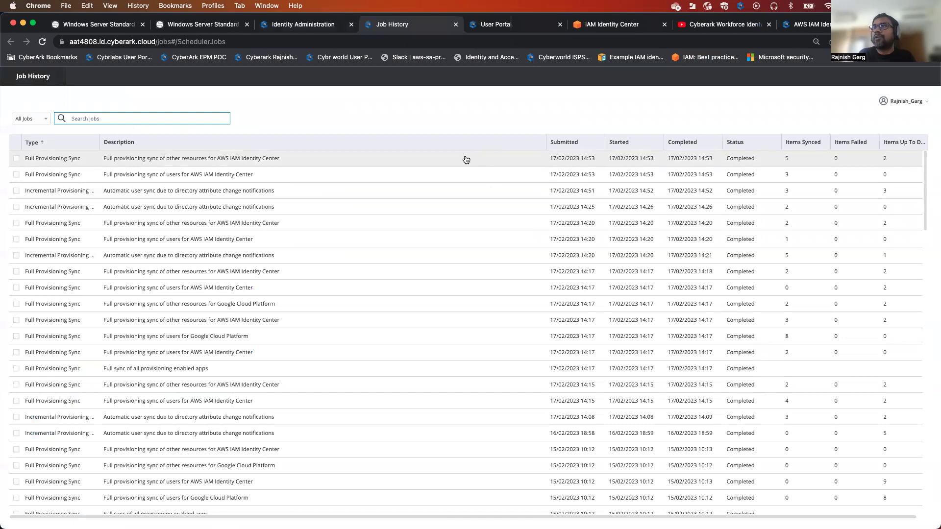
Review the latest Full Provisioning Sync report: three users and AWScloud updated
click(464, 157)
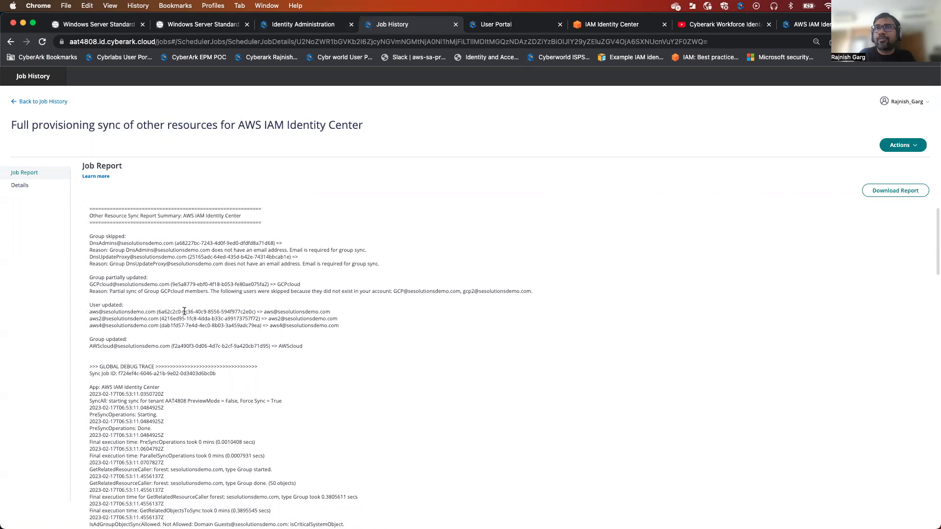
scroll(185, 312, down, 1)
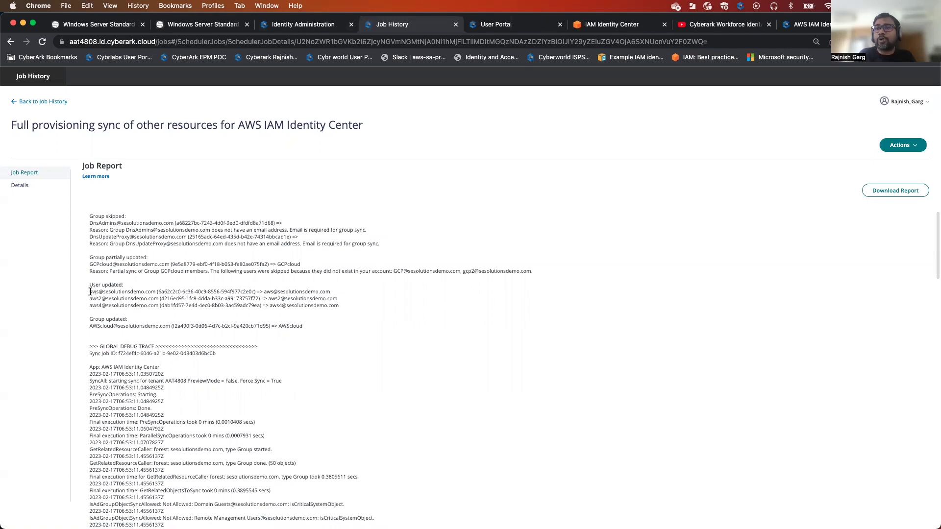
scroll(339, 305, down, 15)
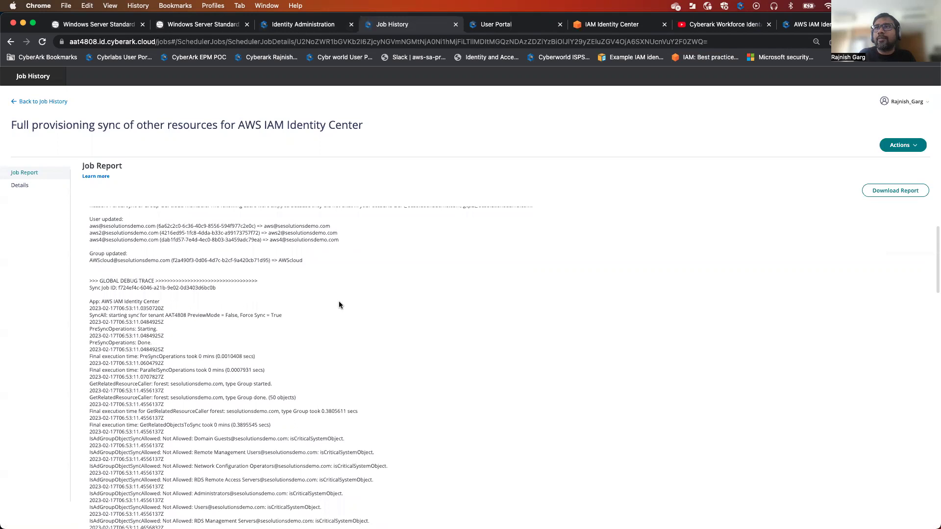
scroll(339, 304, up, 10)
scroll(418, 211, up, 3)
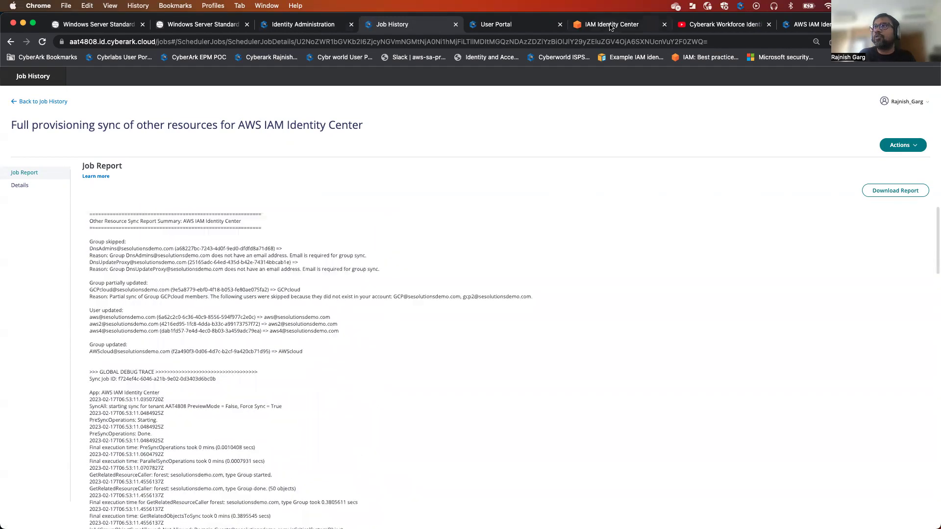
click(607, 24)
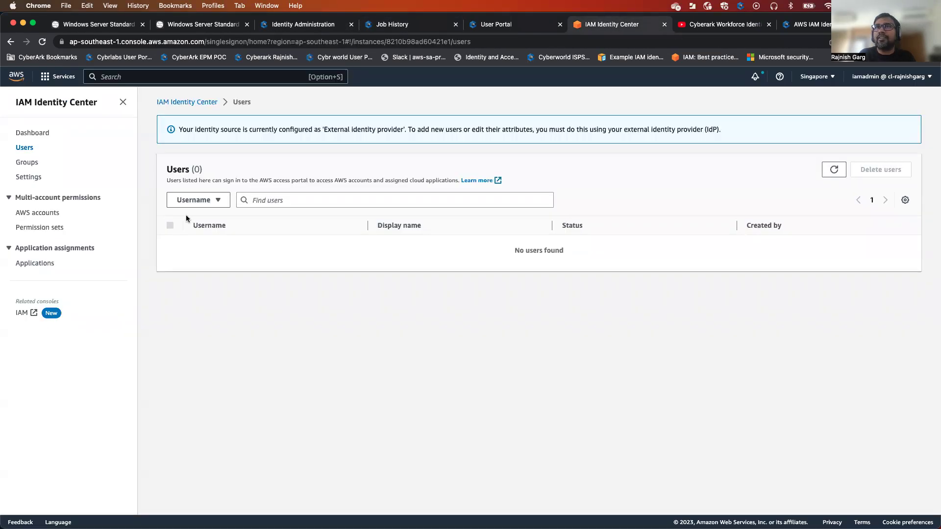
Refresh Groups and Users to confirm AWScloud and three SCIM users, then return to the VM
click(29, 163)
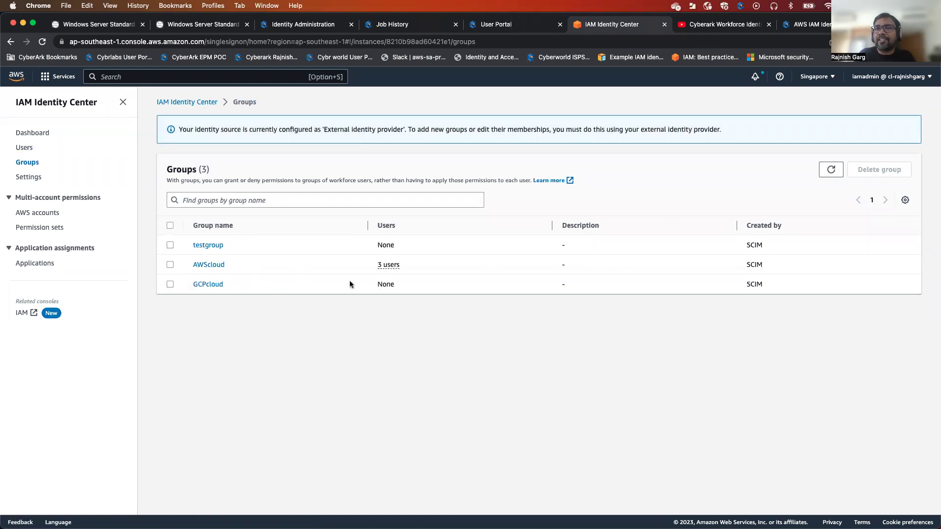
click(821, 174)
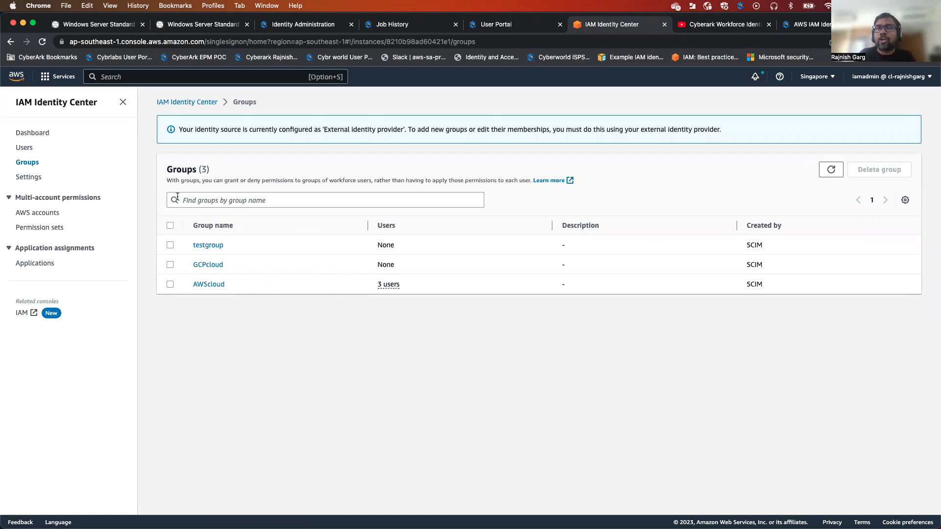
click(24, 147)
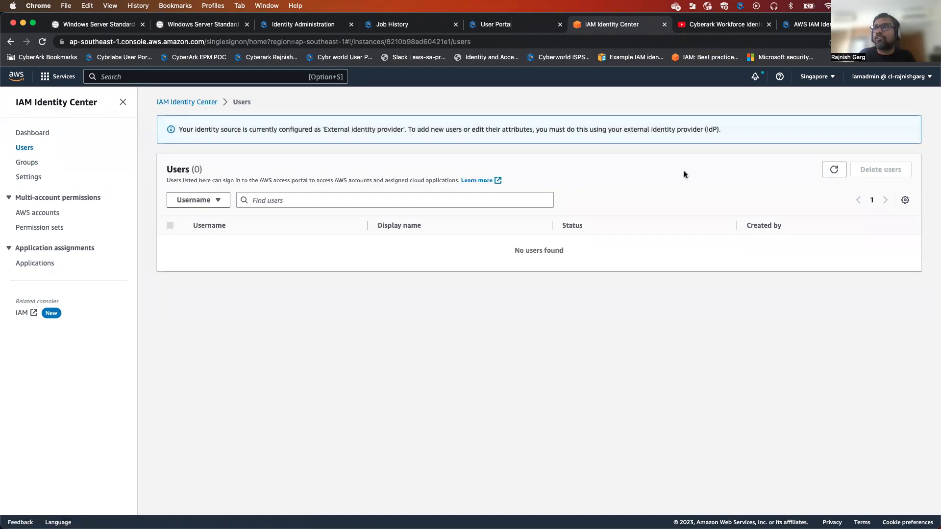
click(835, 170)
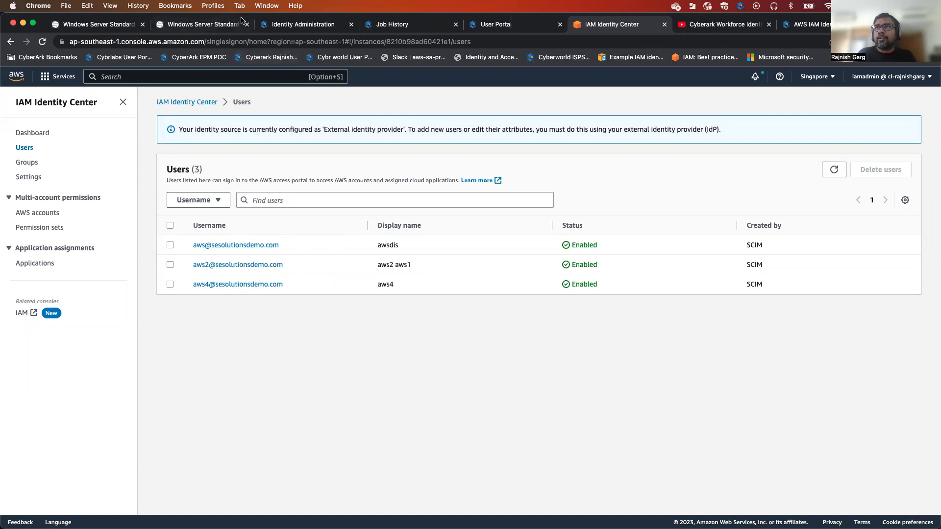
click(214, 28)
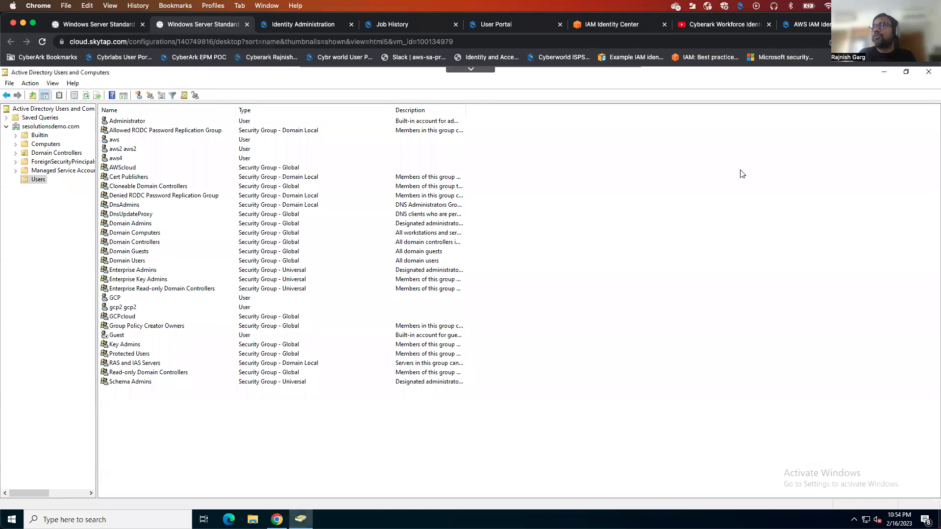
Sign in to the CyberArk User Portal with the synced AWS user's e-mail and password
click(886, 73)
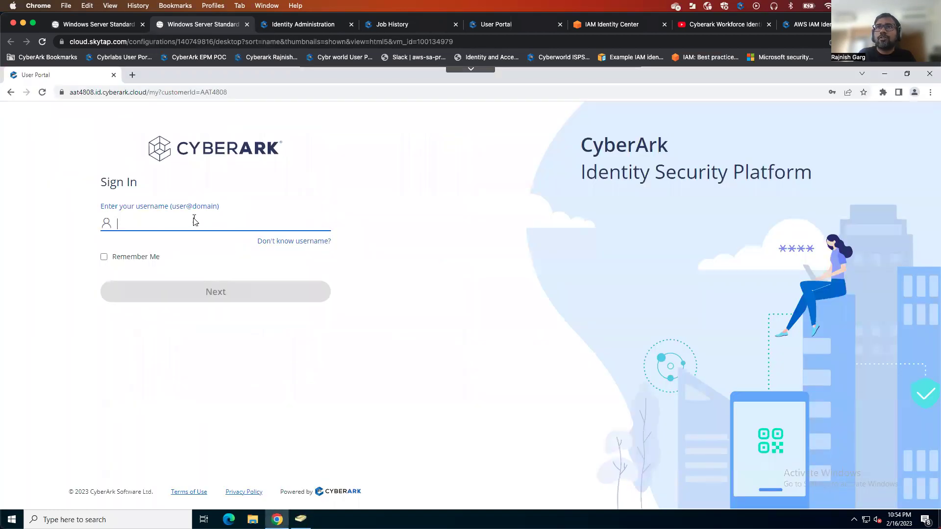
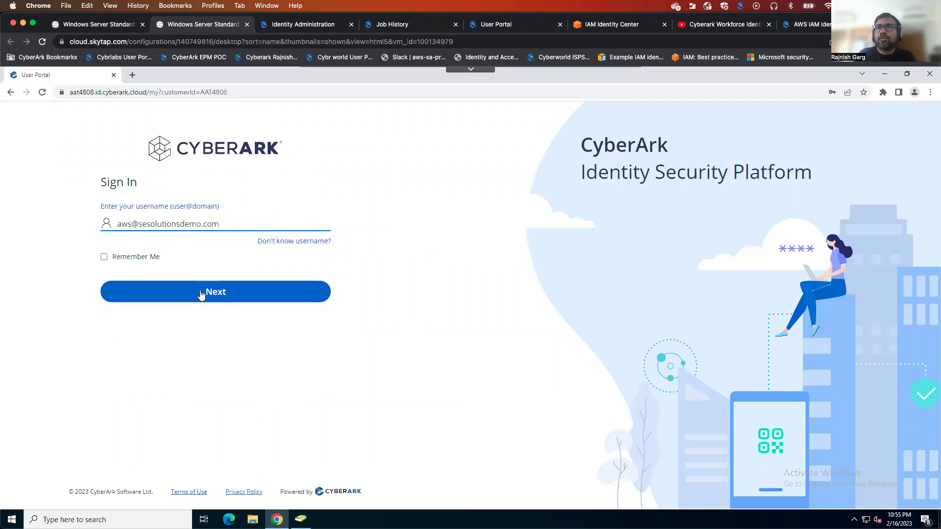
click(201, 293)
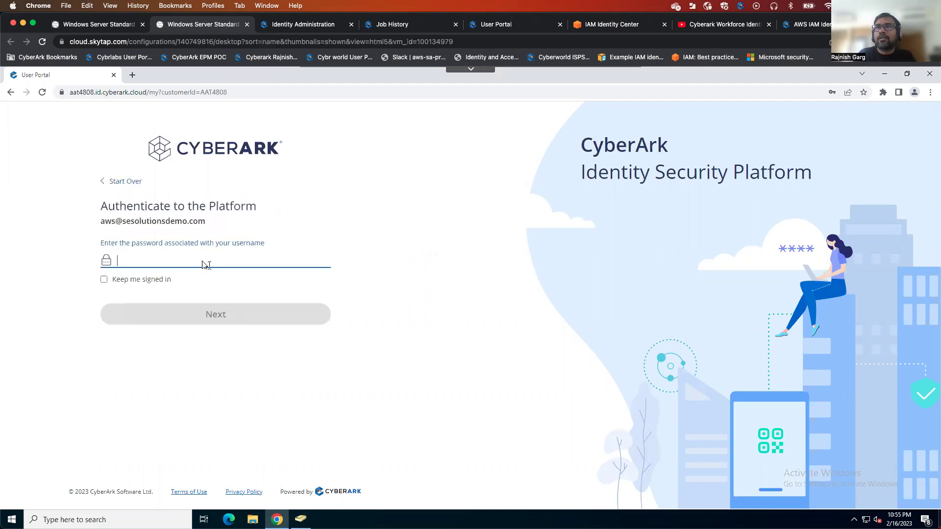
text(********)
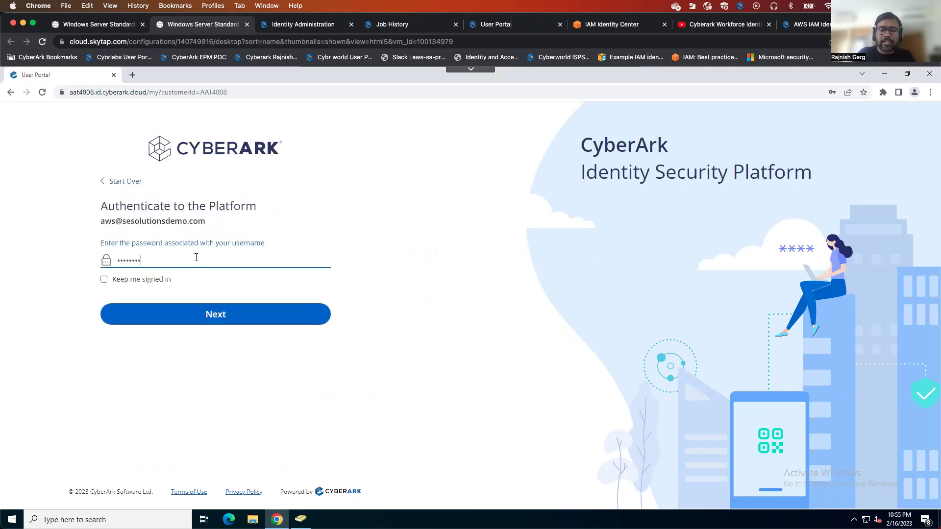
text(*****)
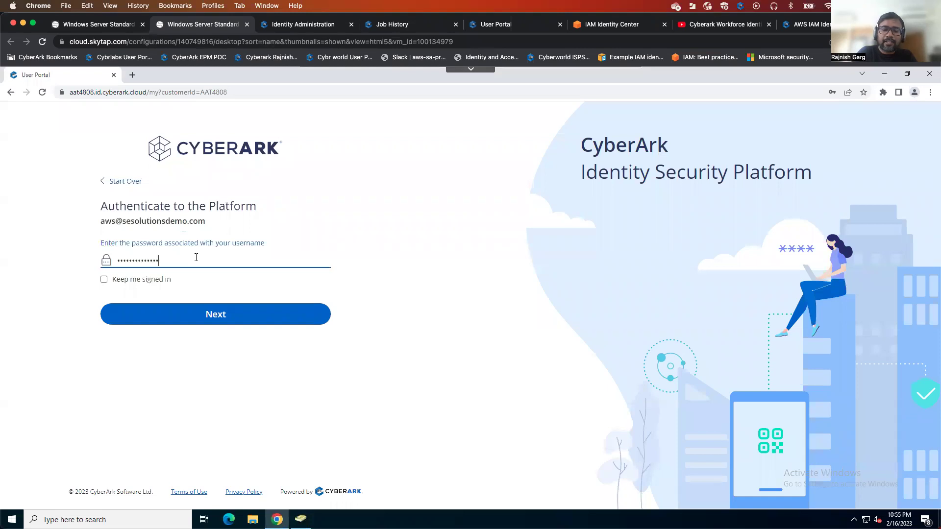
click(217, 319)
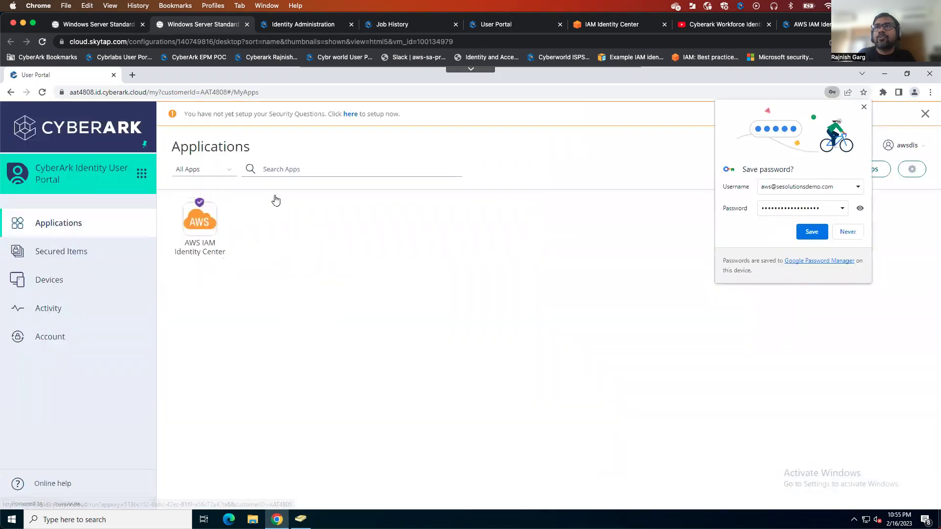
click(864, 107)
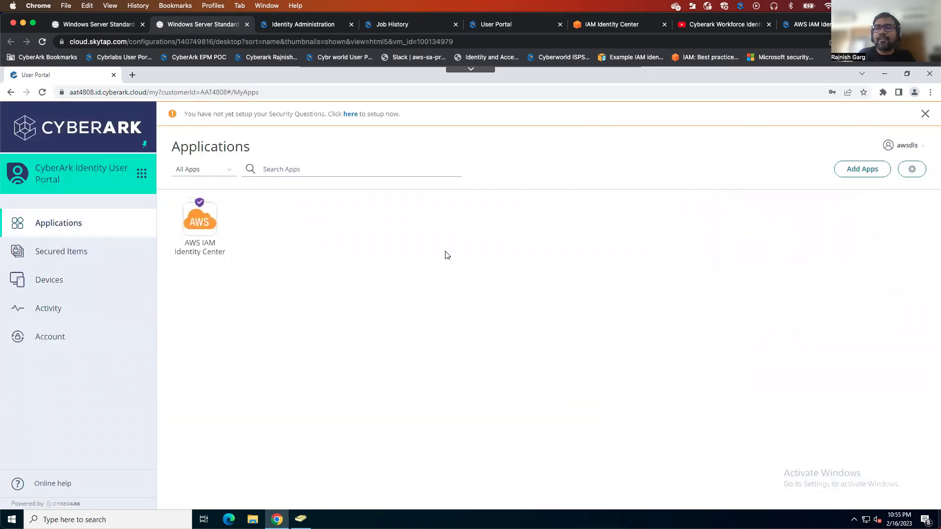